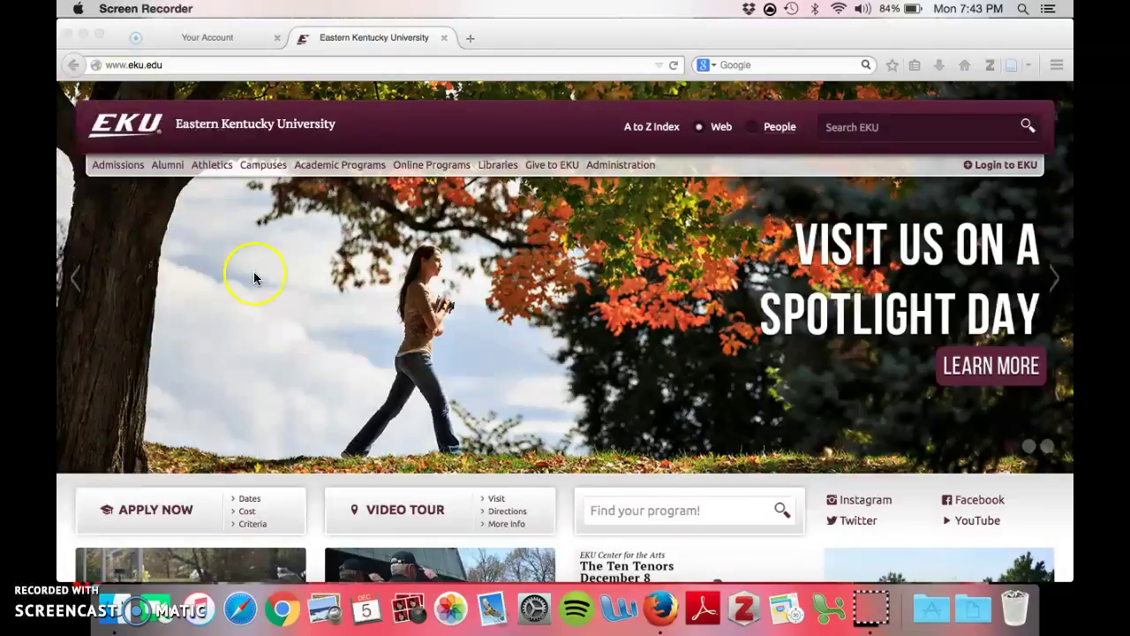
# Step: Switch the EKU site search from the website to People
pyautogui.scroll(-5, 254, 274)
pyautogui.scroll(-1, 254, 278)
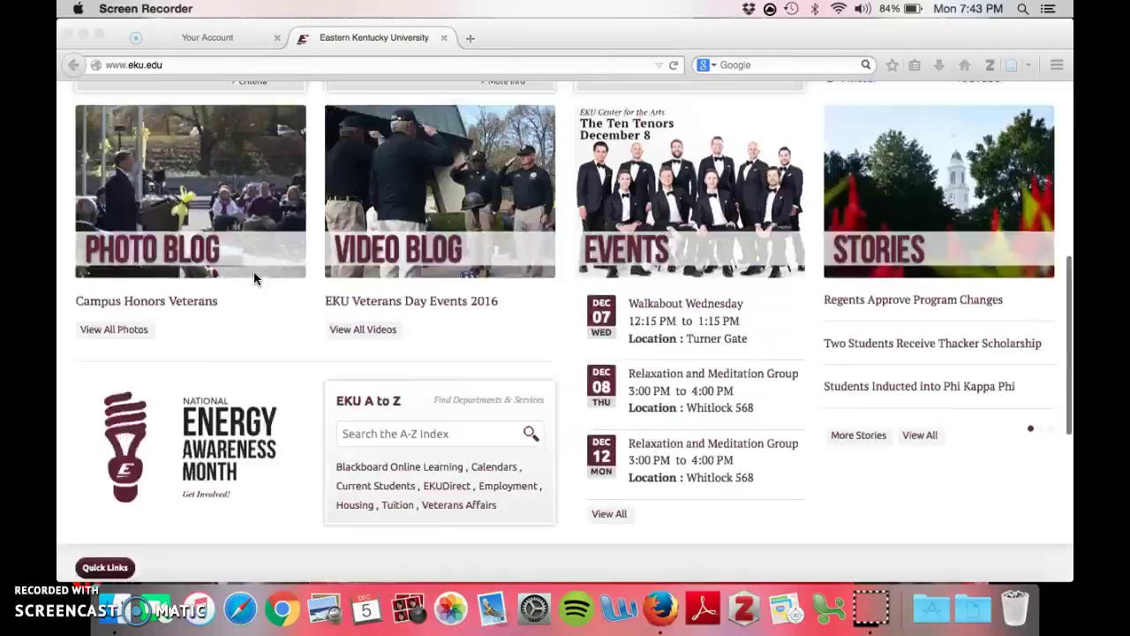
pyautogui.scroll(6, 253, 278)
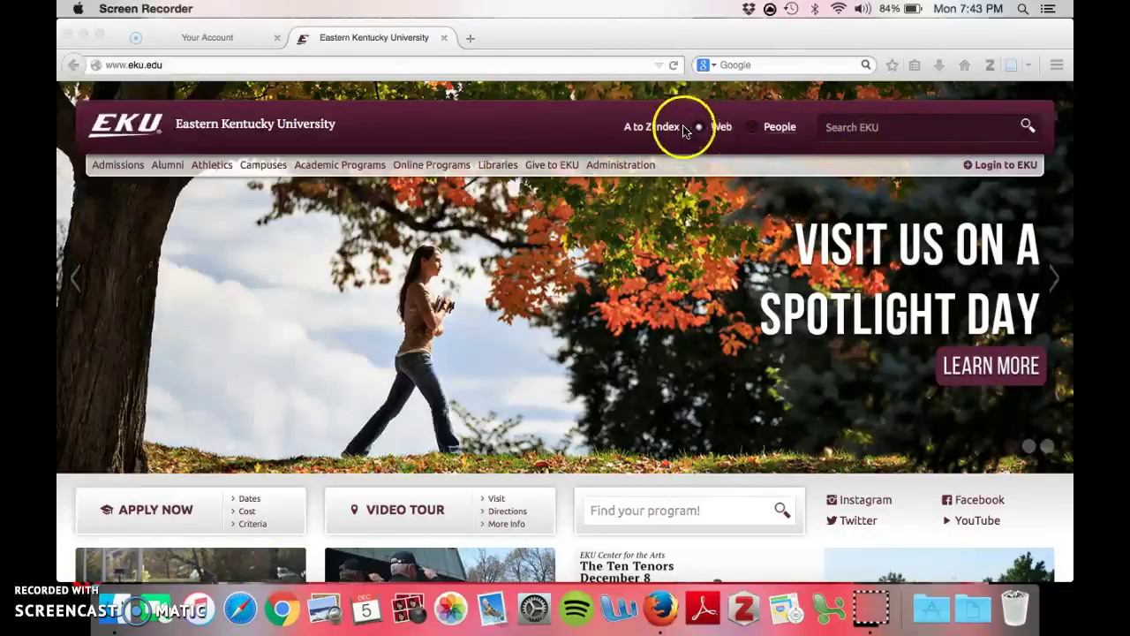
pyautogui.click(888, 152)
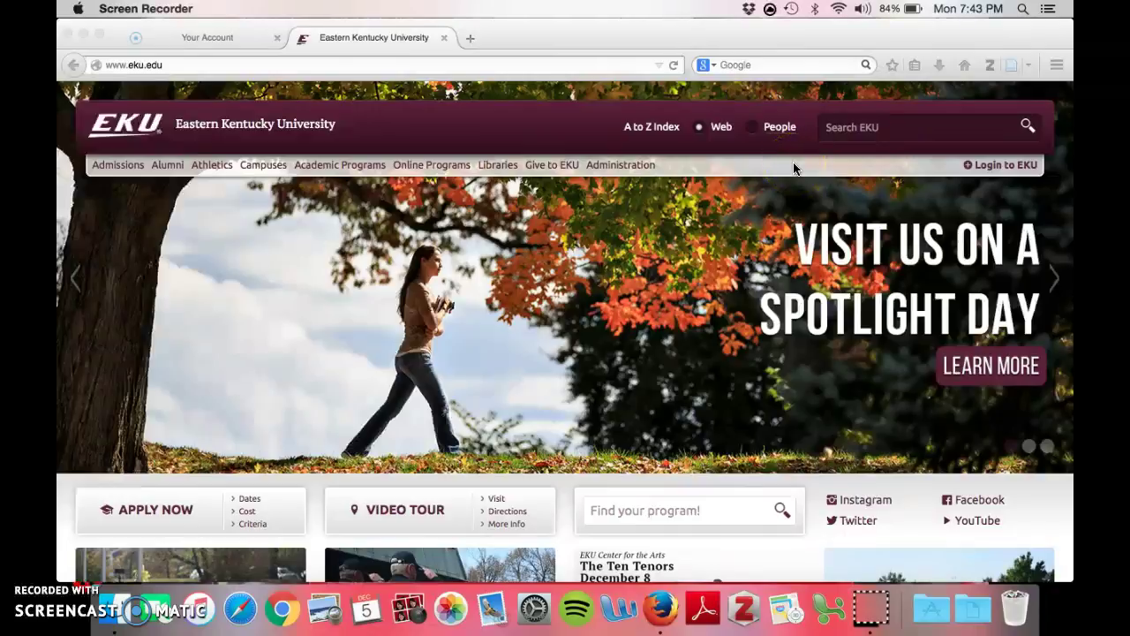
pyautogui.click(870, 131)
pyautogui.click(782, 129)
pyautogui.click(760, 130)
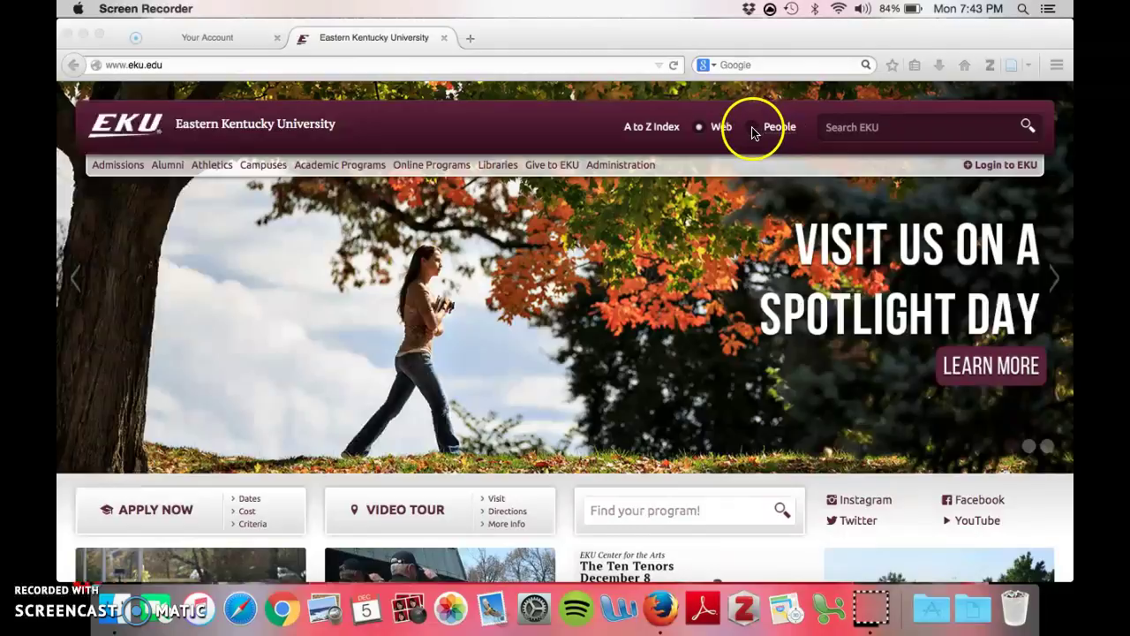
pyautogui.click(754, 132)
pyautogui.click(754, 132)
pyautogui.click(769, 139)
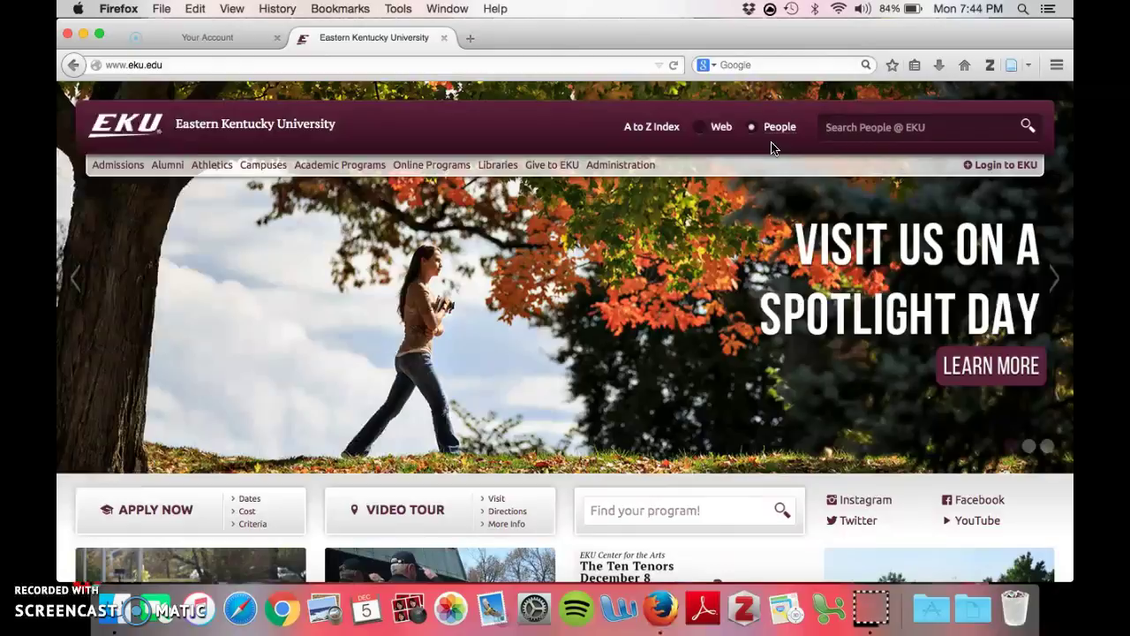
# Step: Search the EKU people directory for the staff member using the autocomplete suggestion
pyautogui.write('Cass')
pyautogui.press('Down')
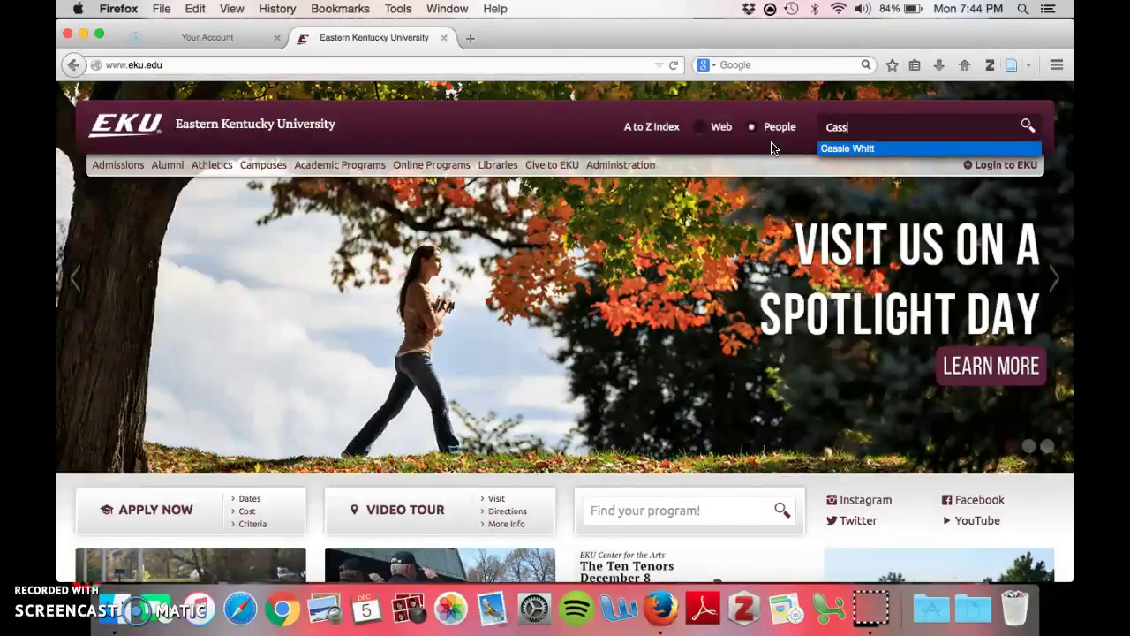
pyautogui.click(853, 149)
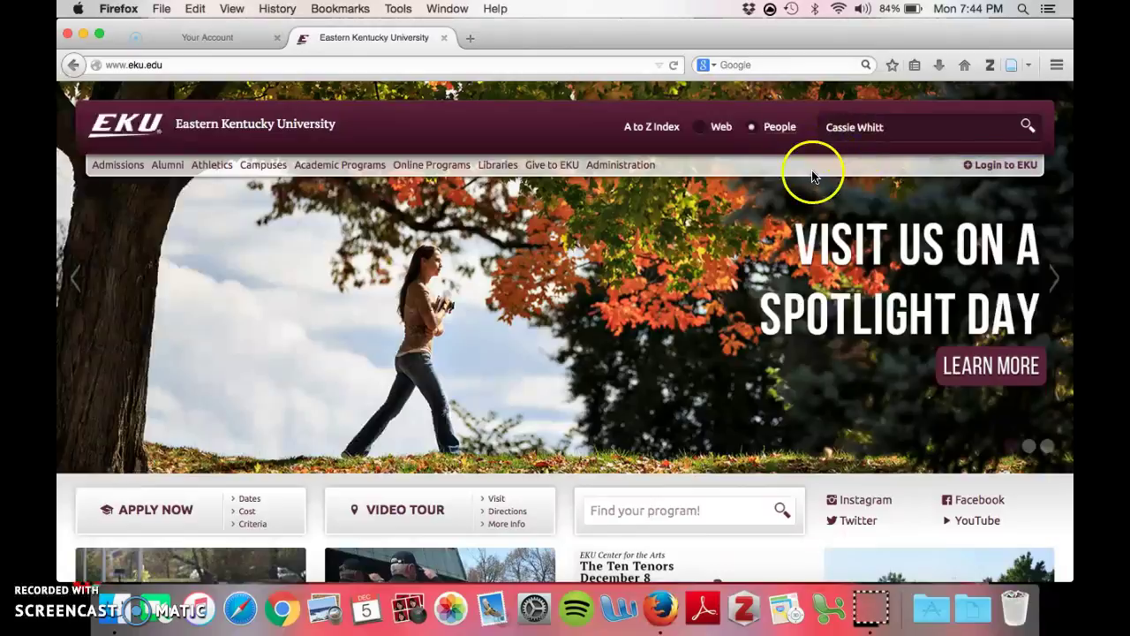
pyautogui.click(1029, 128)
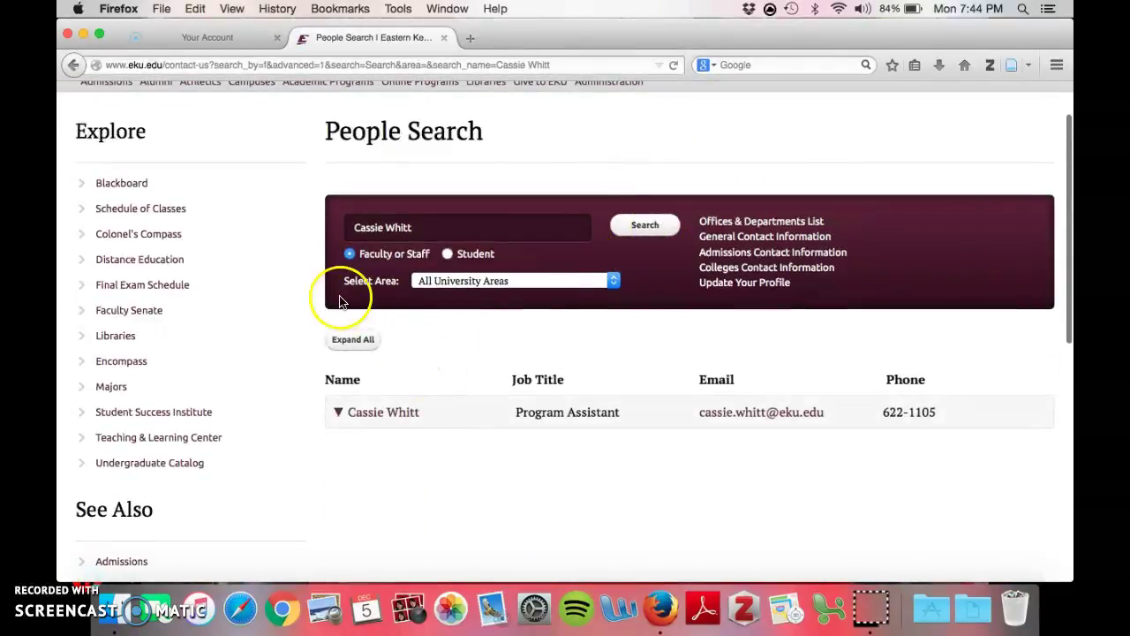
# Step: Expand the staff member's result to reveal Psychology department, office, mailing address and phone
pyautogui.click(368, 412)
pyautogui.scroll(-3, 630, 396)
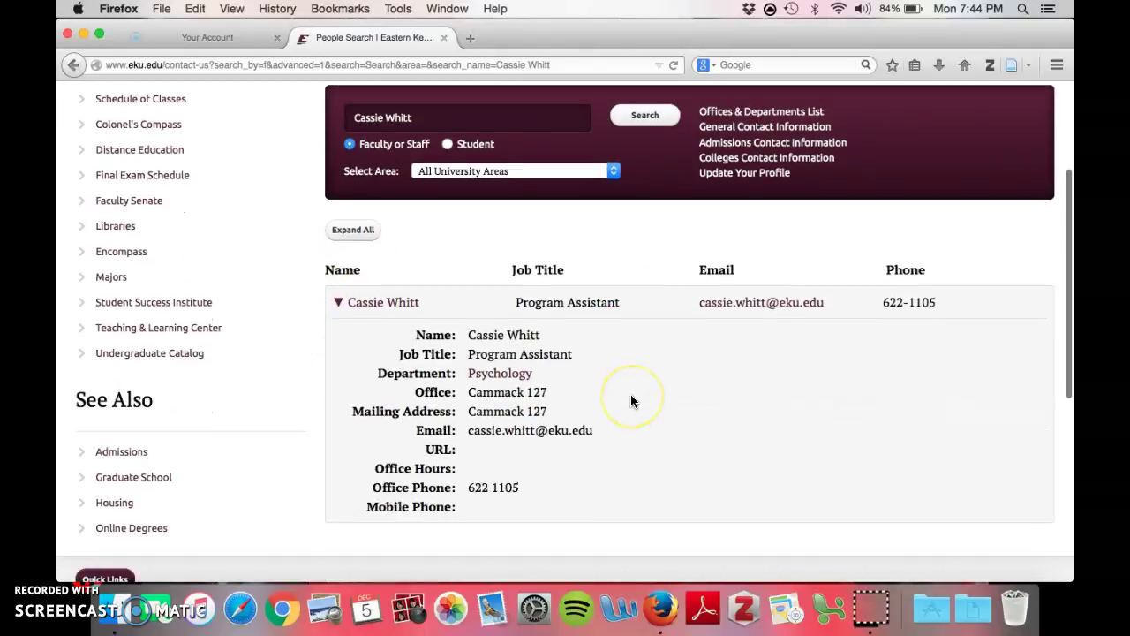
pyautogui.scroll(-1, 630, 401)
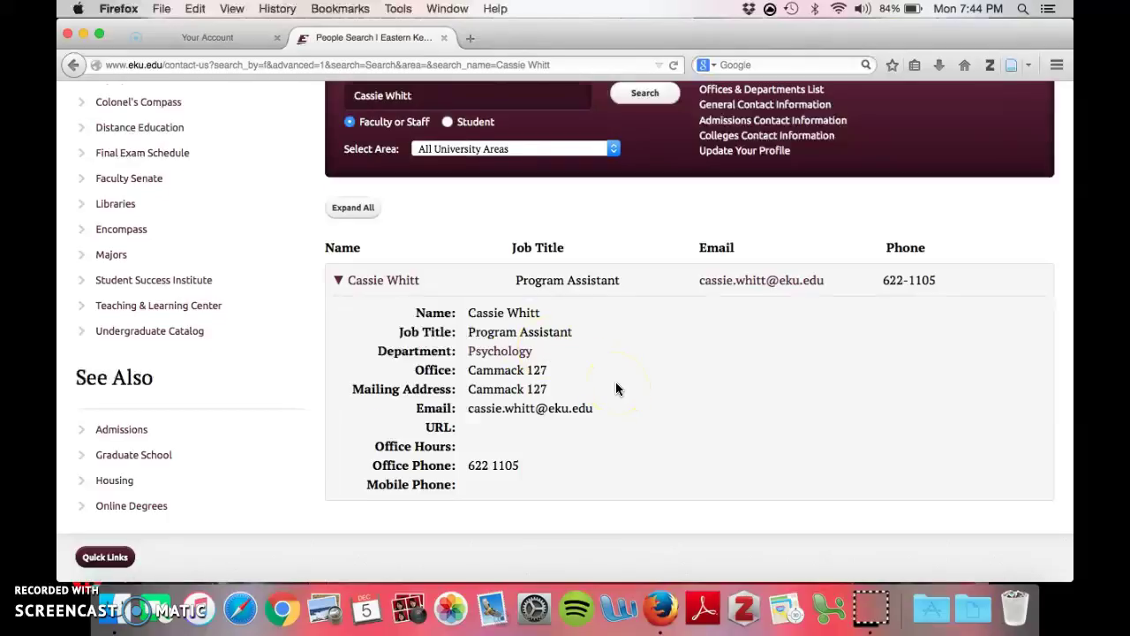
pyautogui.scroll(1, 616, 389)
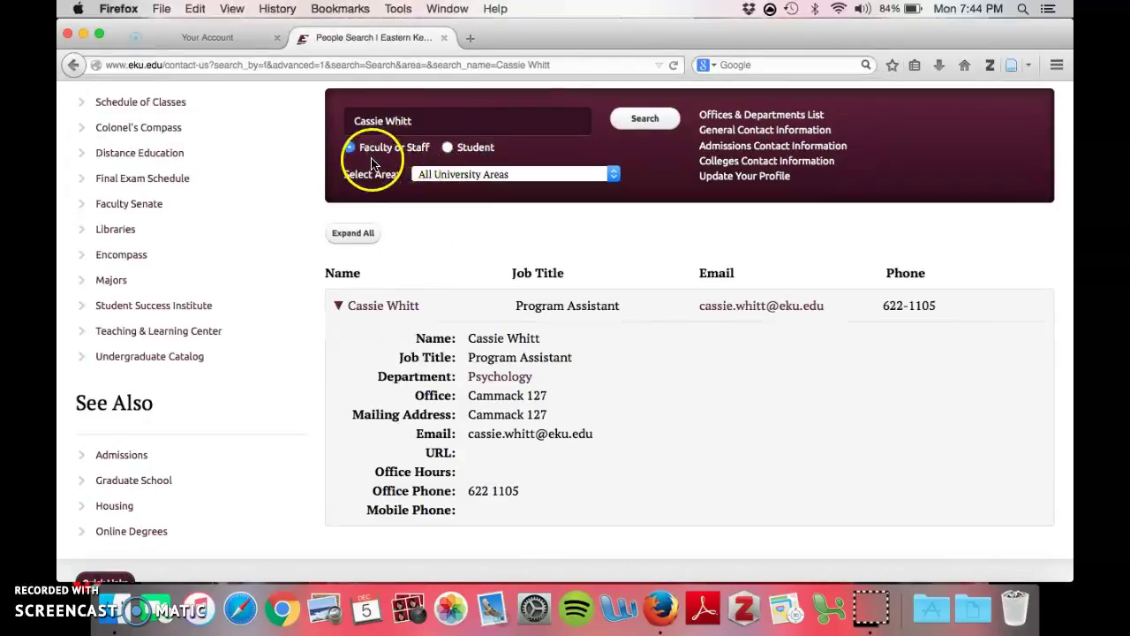
# Step: Rerun the people search limited to Students and expand the footer Quick Links
pyautogui.click(447, 148)
pyautogui.click(642, 120)
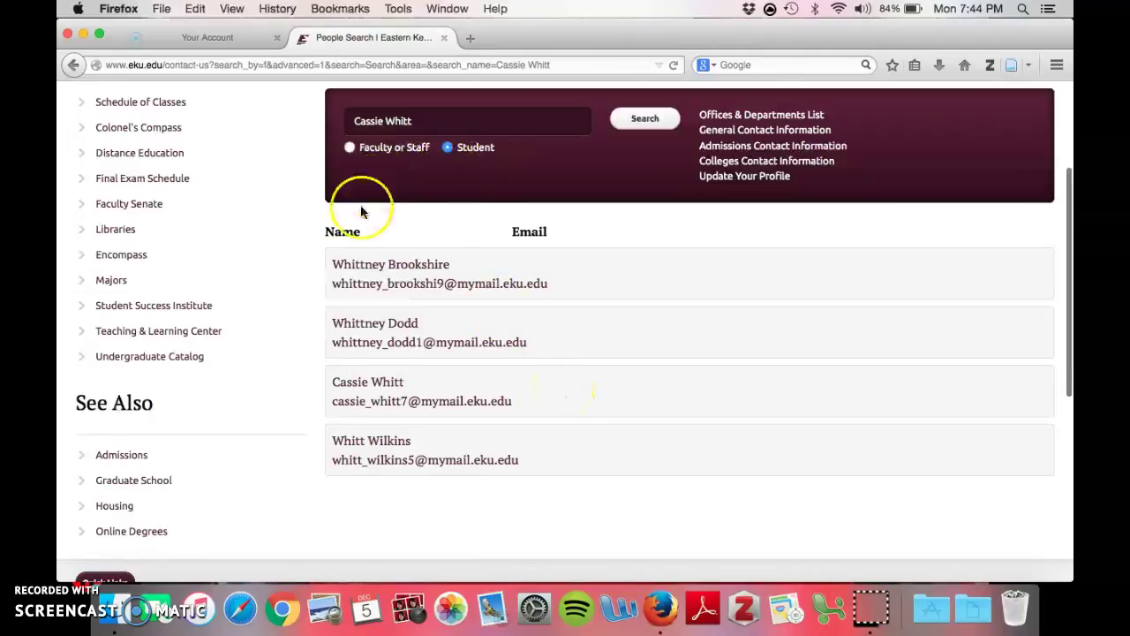
pyautogui.scroll(-5, 732, 508)
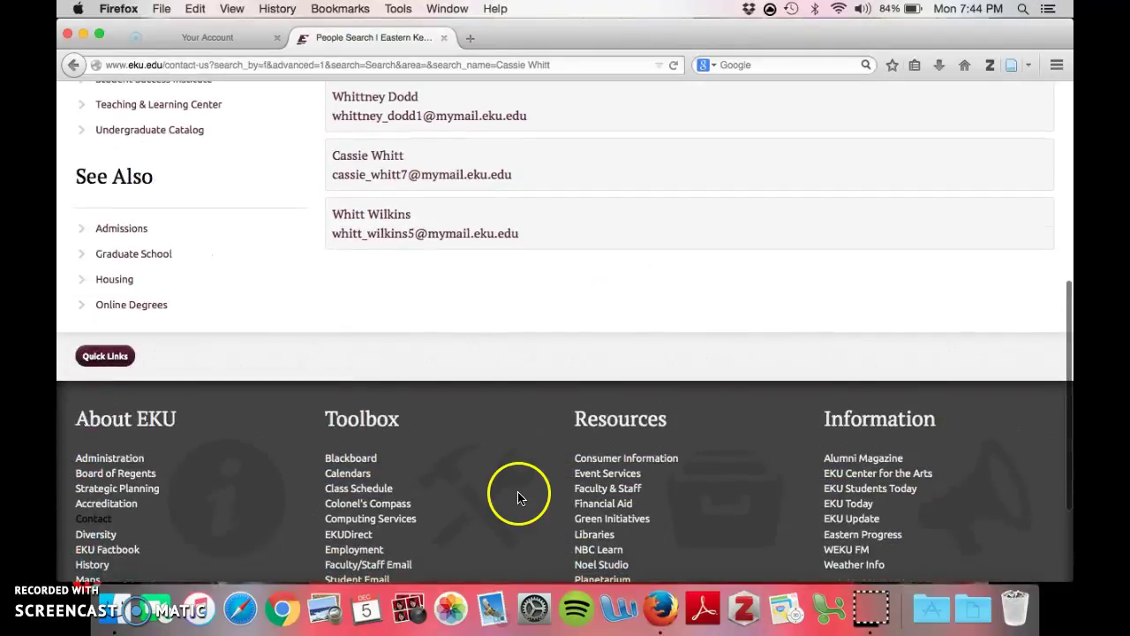
pyautogui.click(106, 316)
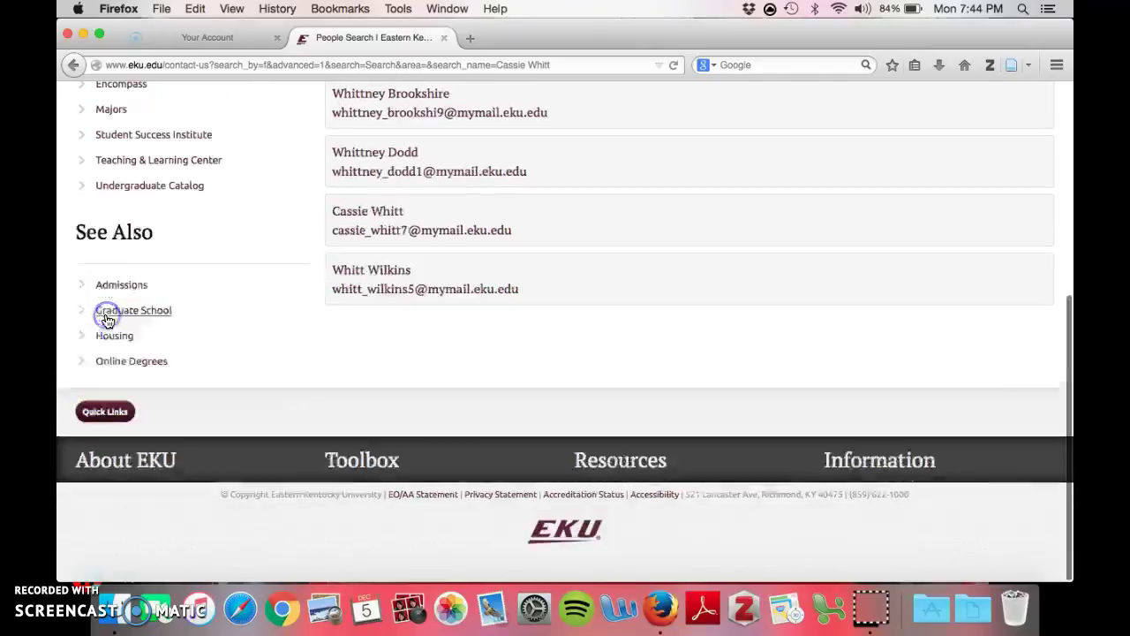
pyautogui.click(95, 499)
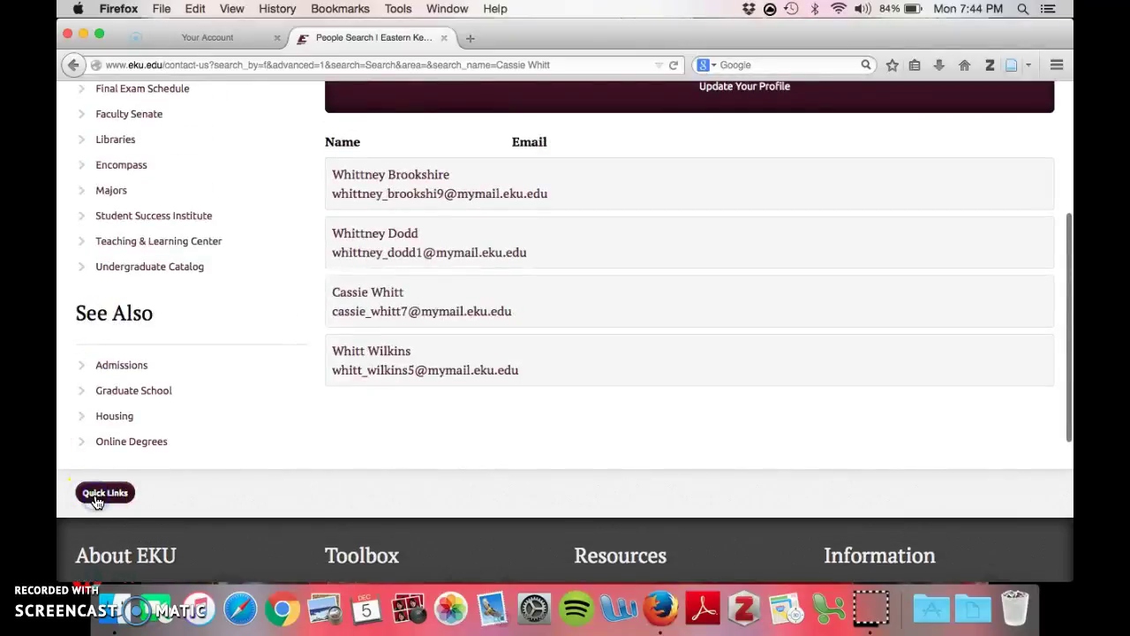
pyautogui.scroll(-4, 98, 501)
pyautogui.scroll(-3, 492, 383)
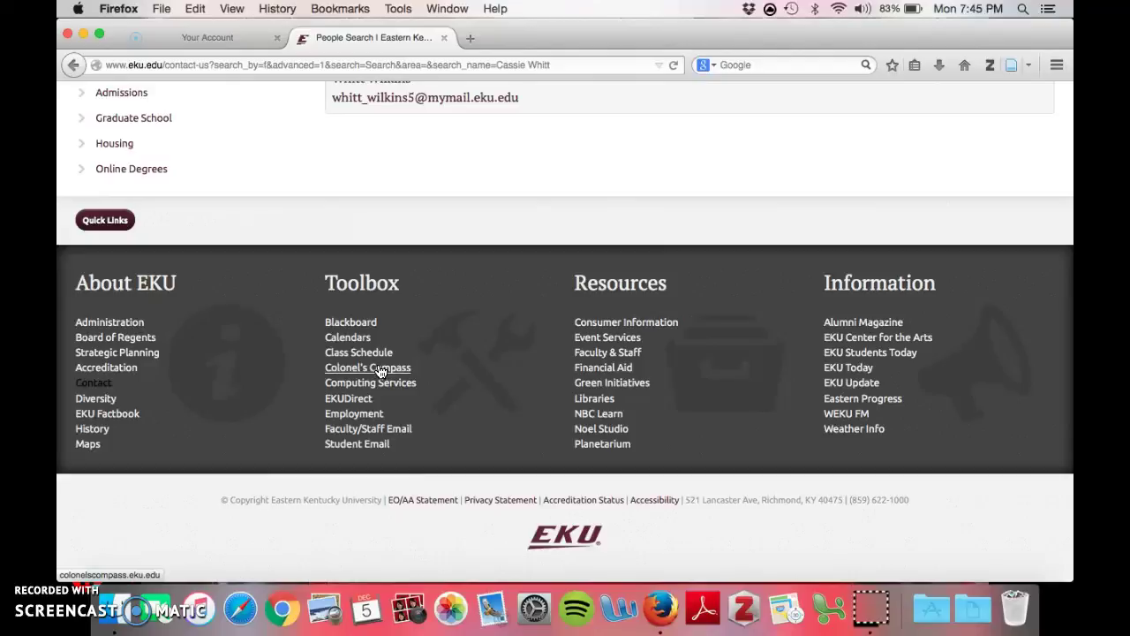
# Step: Go through Calendars and University Calendar to the footer's EKUDirect login link
pyautogui.click(344, 339)
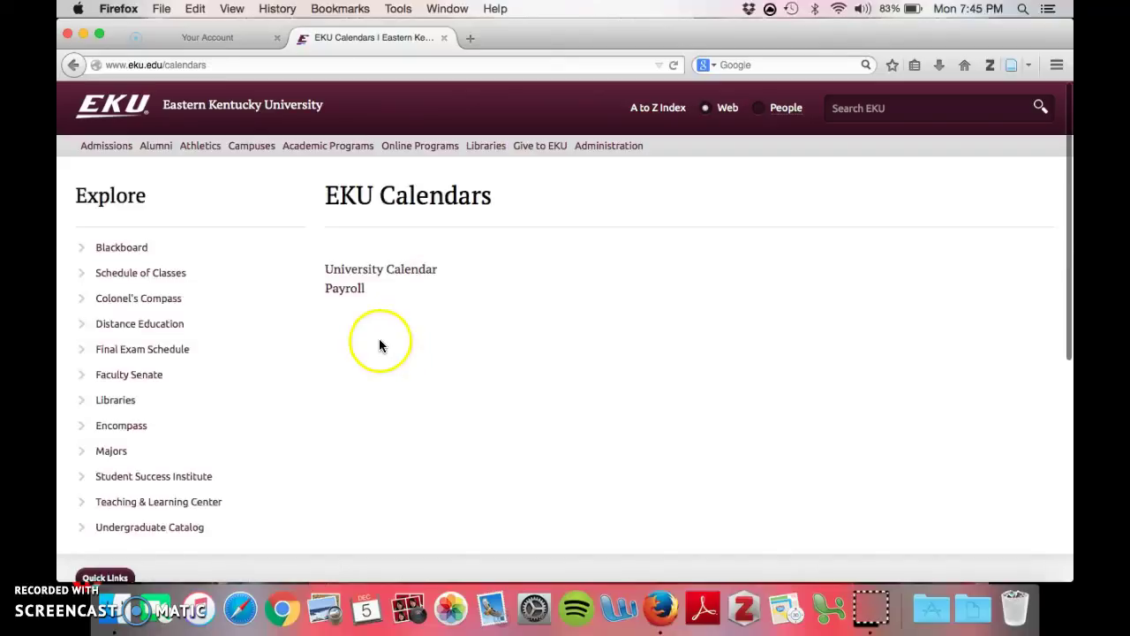
pyautogui.click(382, 273)
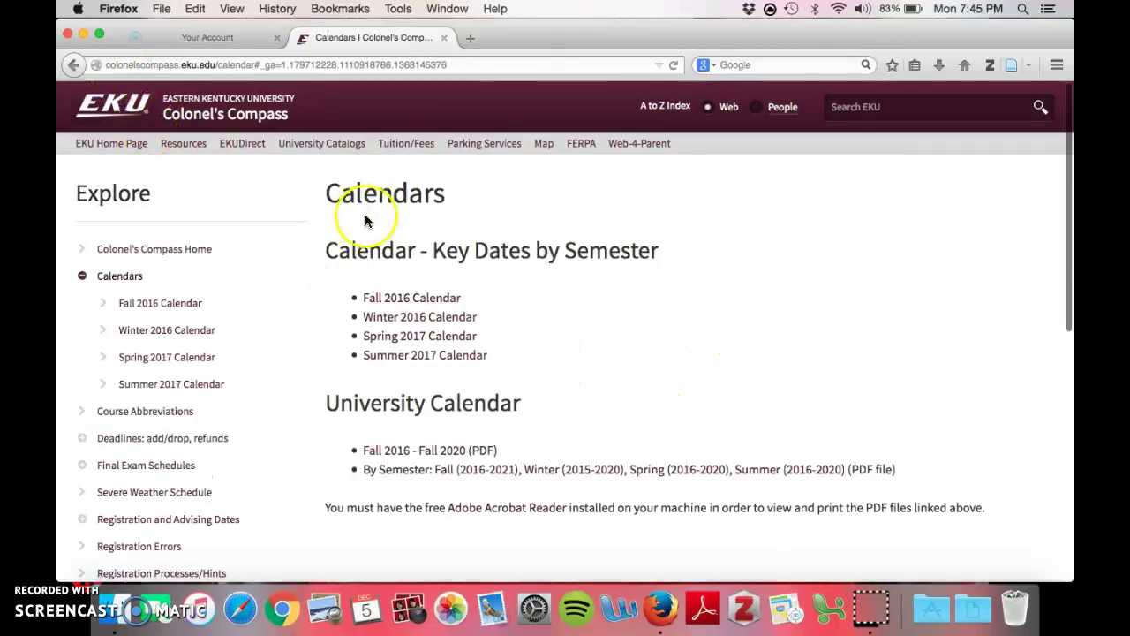
pyautogui.scroll(-5, 366, 220)
pyautogui.scroll(-3, 366, 220)
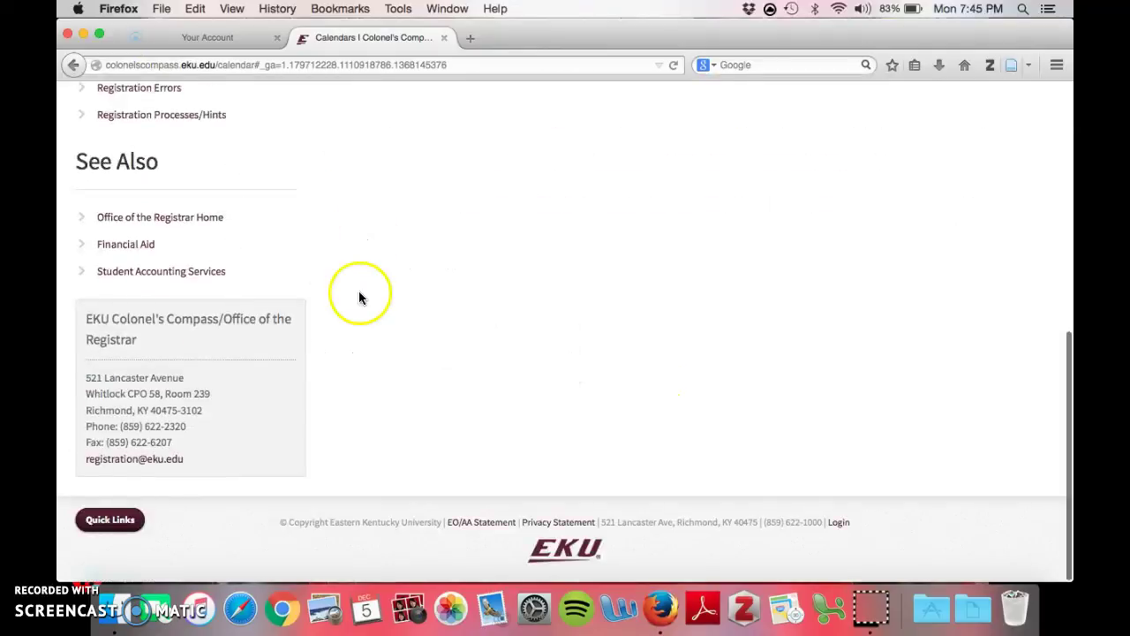
pyautogui.click(110, 519)
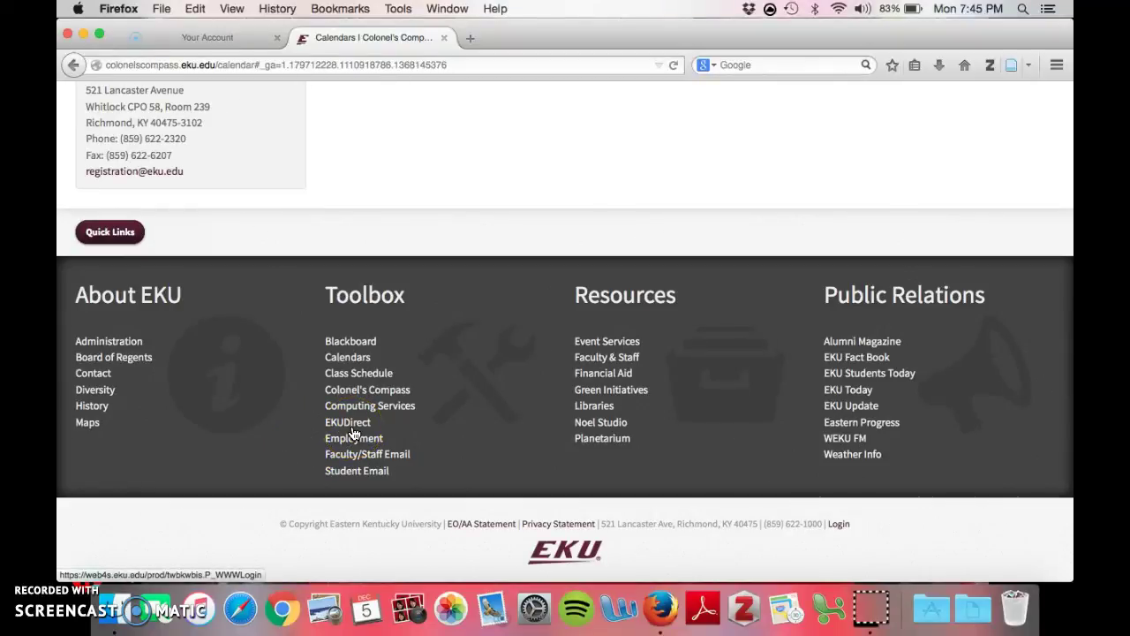
pyautogui.click(352, 430)
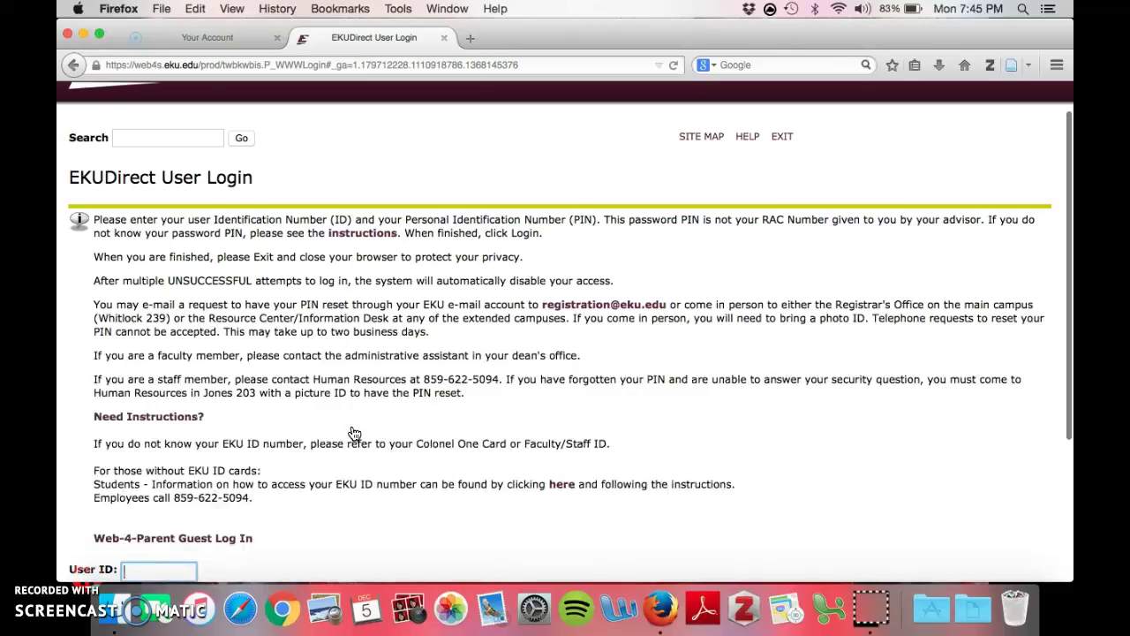
# Step: Log in to EKUDirect with the saved user ID and a re-entered PIN
pyautogui.scroll(-2, 353, 433)
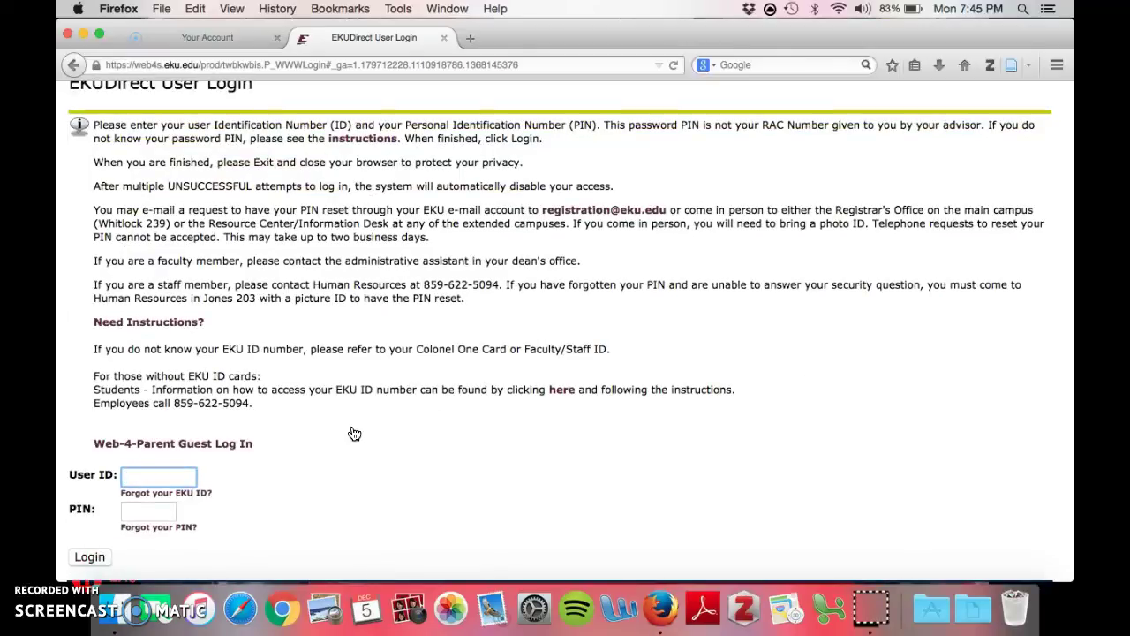
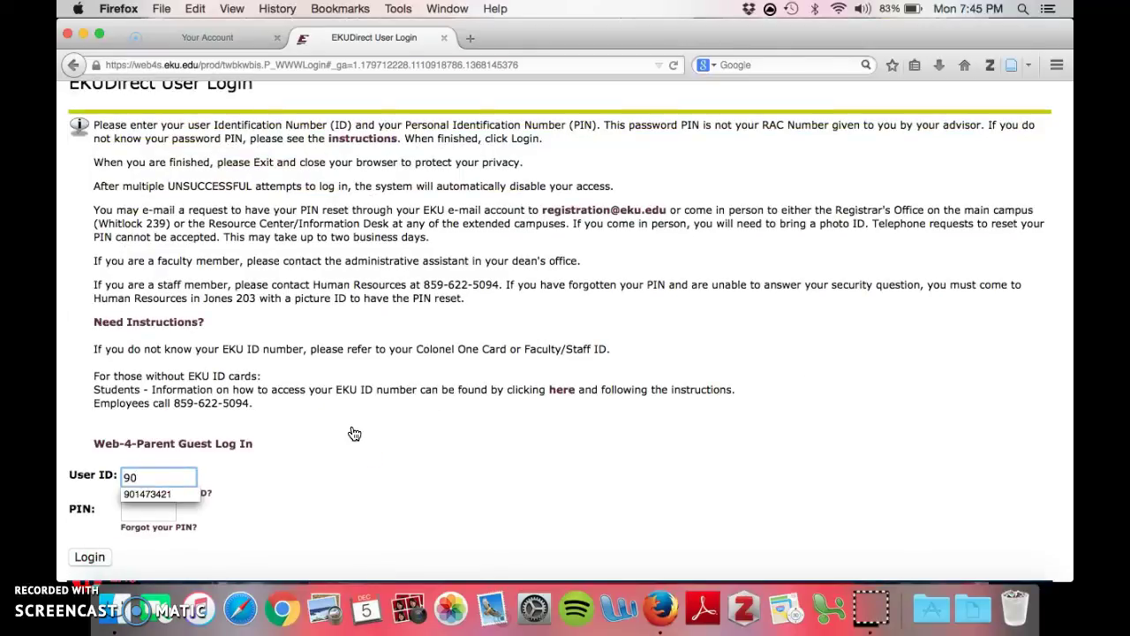
pyautogui.click(156, 494)
pyautogui.click(154, 512)
pyautogui.moveTo(154, 513); pyautogui.dragTo(123, 512)
pyautogui.press('BackSpace')
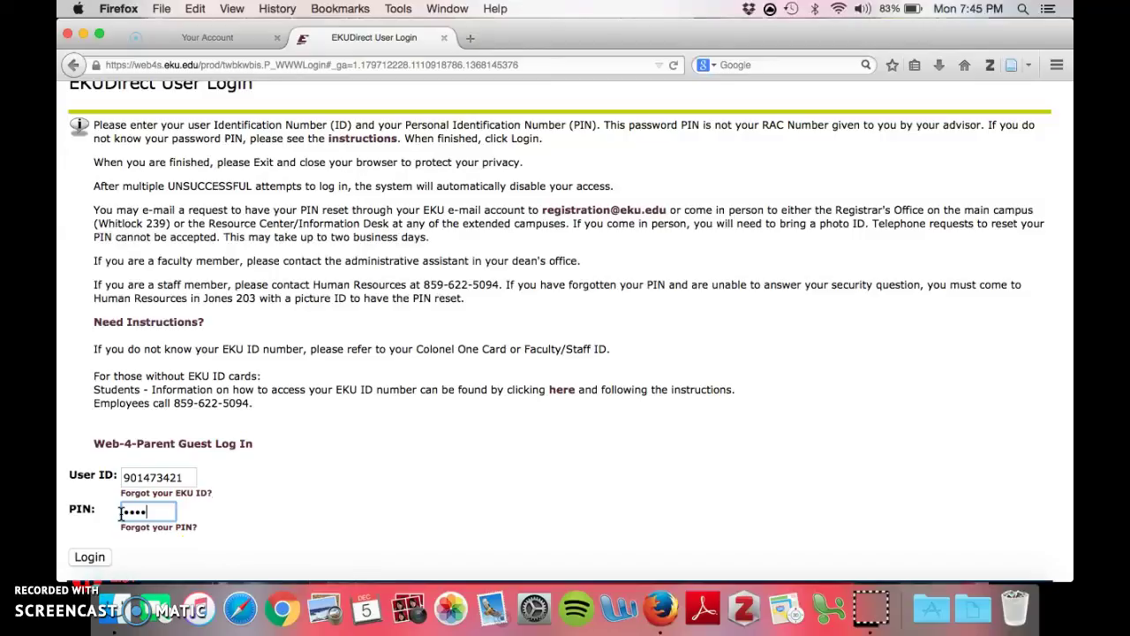
pyautogui.scroll(-2, 253, 490)
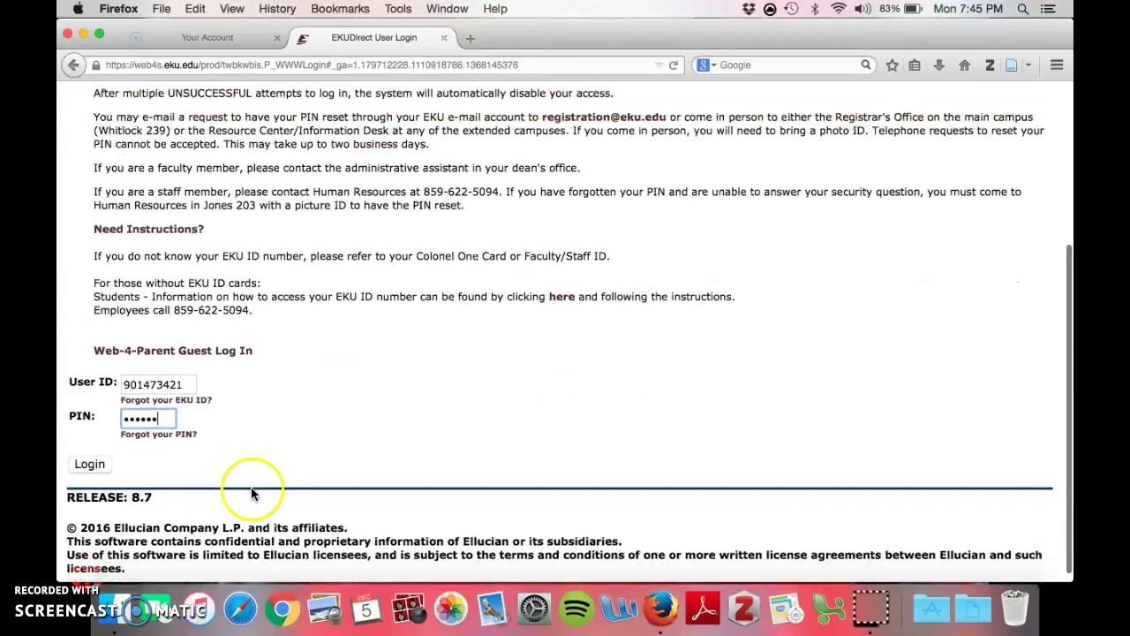
pyautogui.click(92, 466)
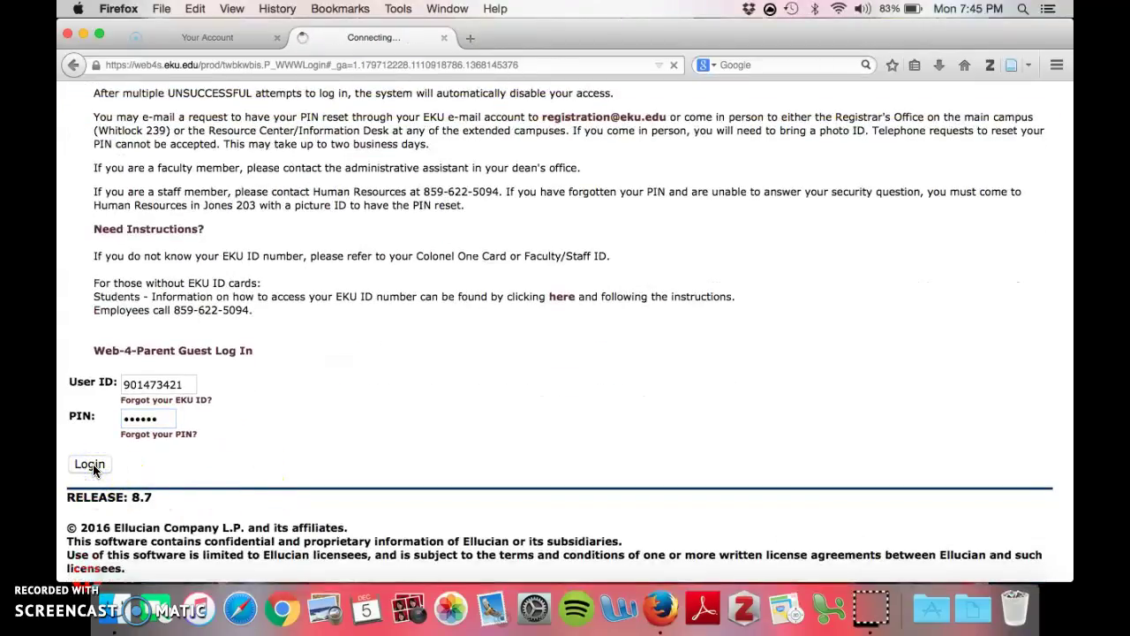
pyautogui.scroll(-1, 467, 500)
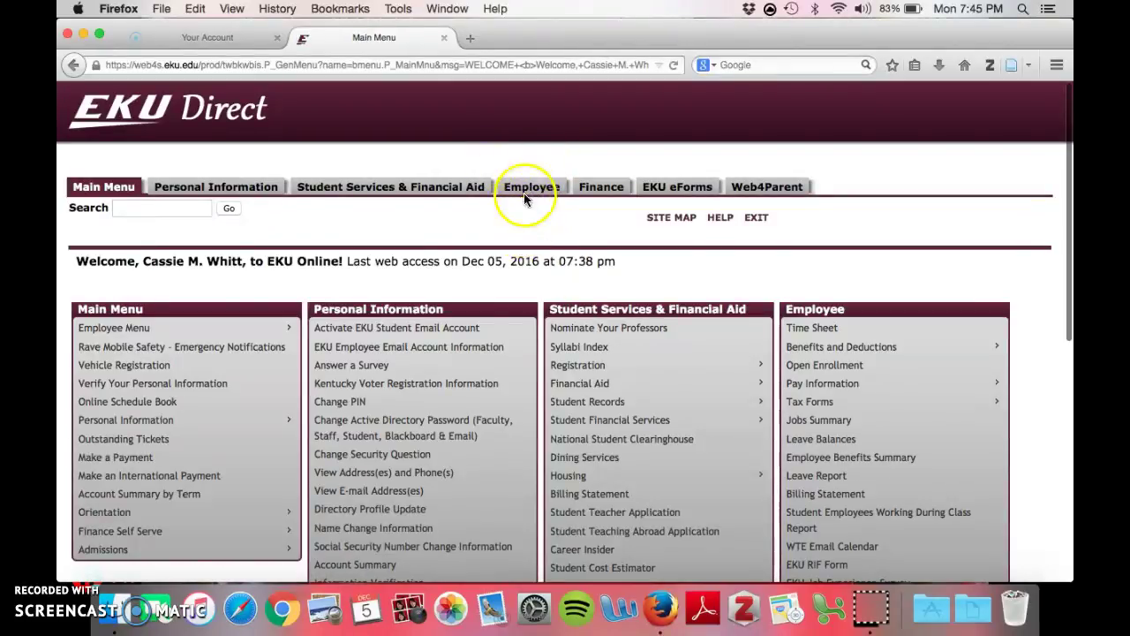
# Step: Open Time Sheet from the EKUDirect Employee menu
pyautogui.click(528, 193)
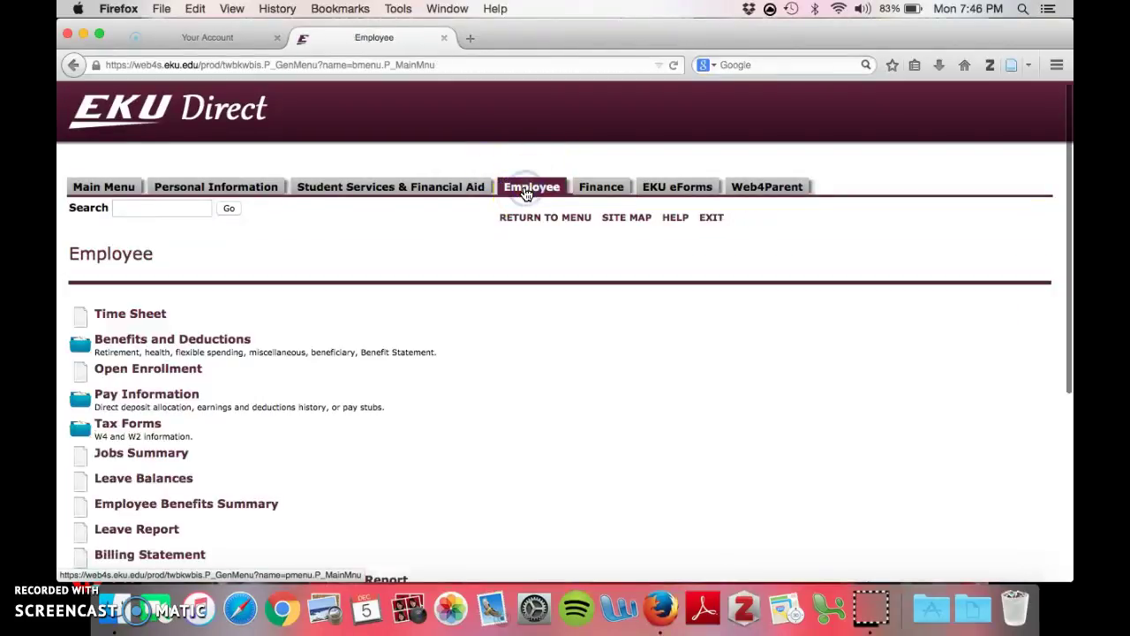
pyautogui.click(157, 317)
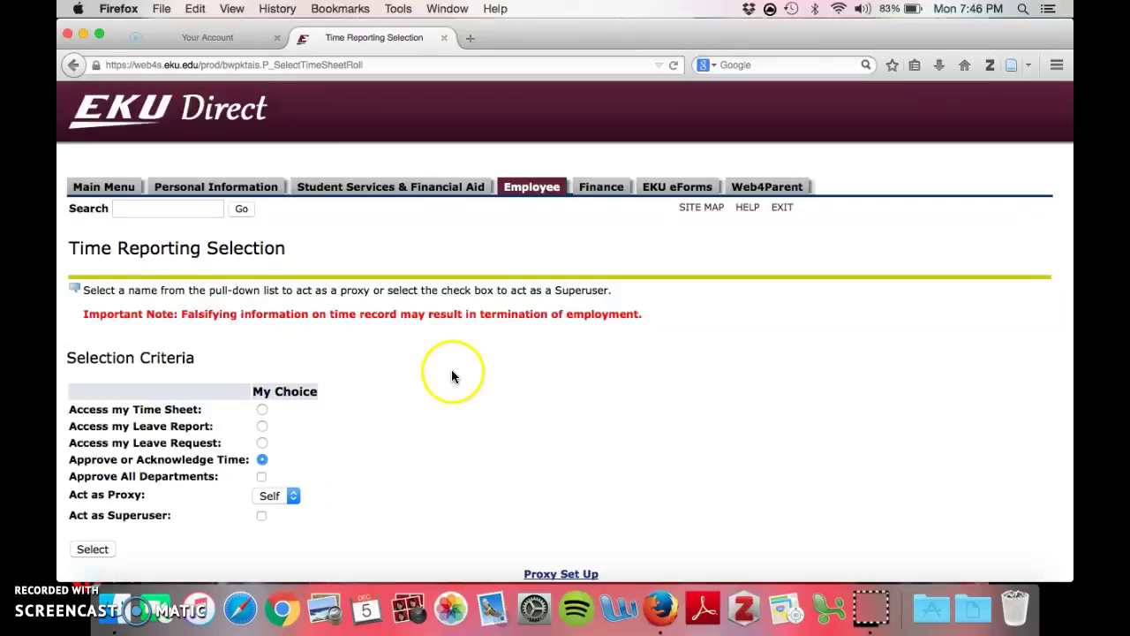
pyautogui.scroll(-2, 449, 382)
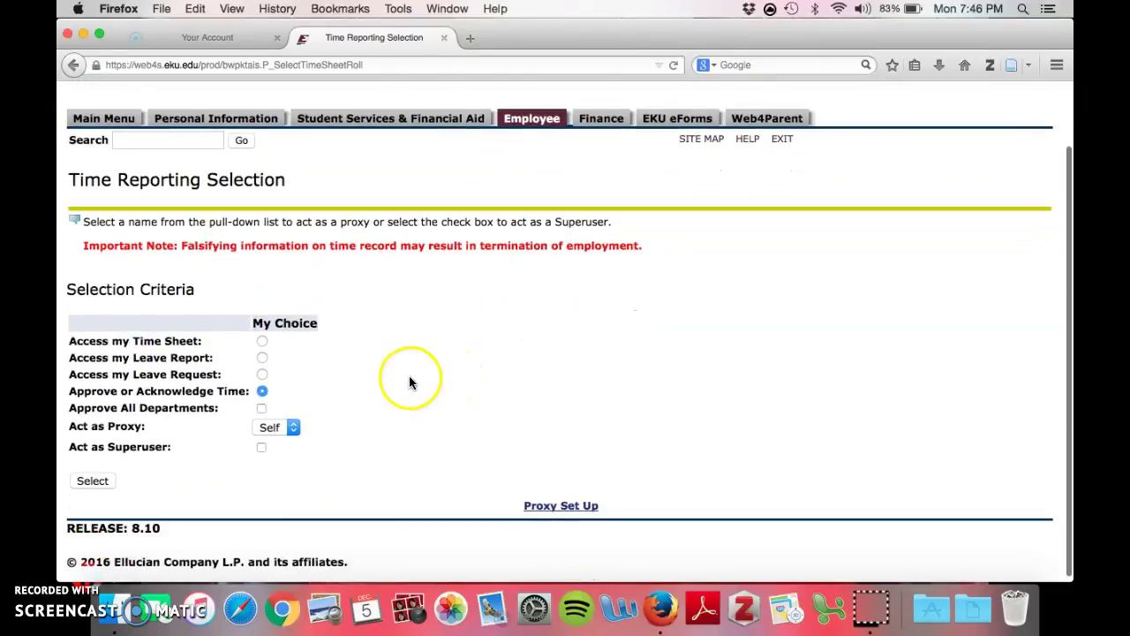
# Step: Choose Access my Time Sheet and open the Dec 04–Dec 17, 2016 pay period
pyautogui.click(260, 345)
pyautogui.click(95, 481)
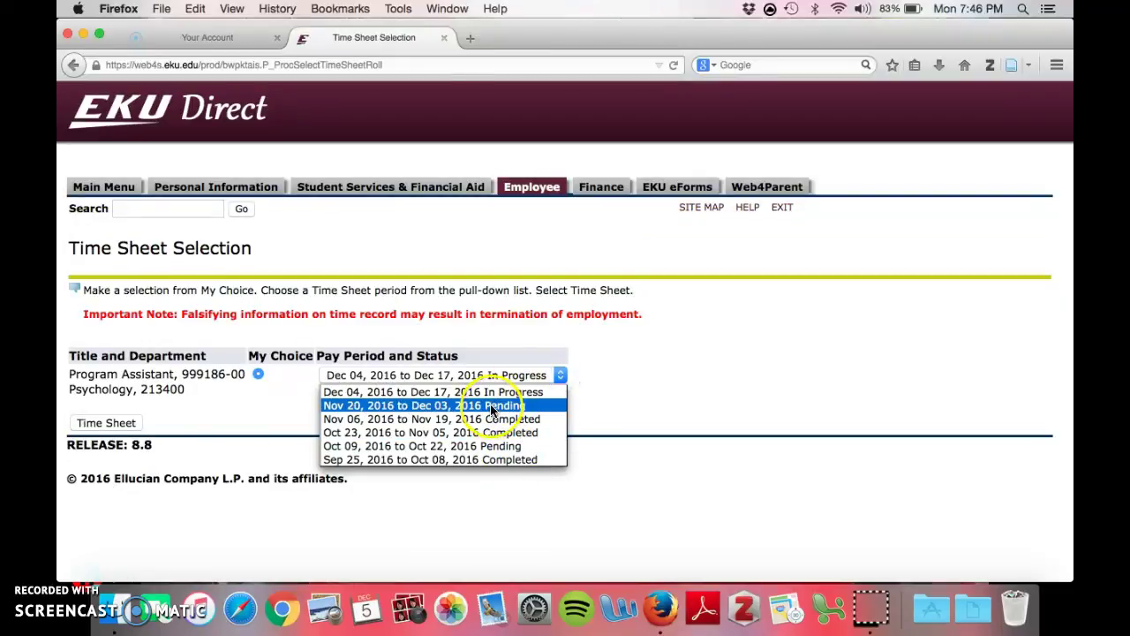
pyautogui.click(479, 392)
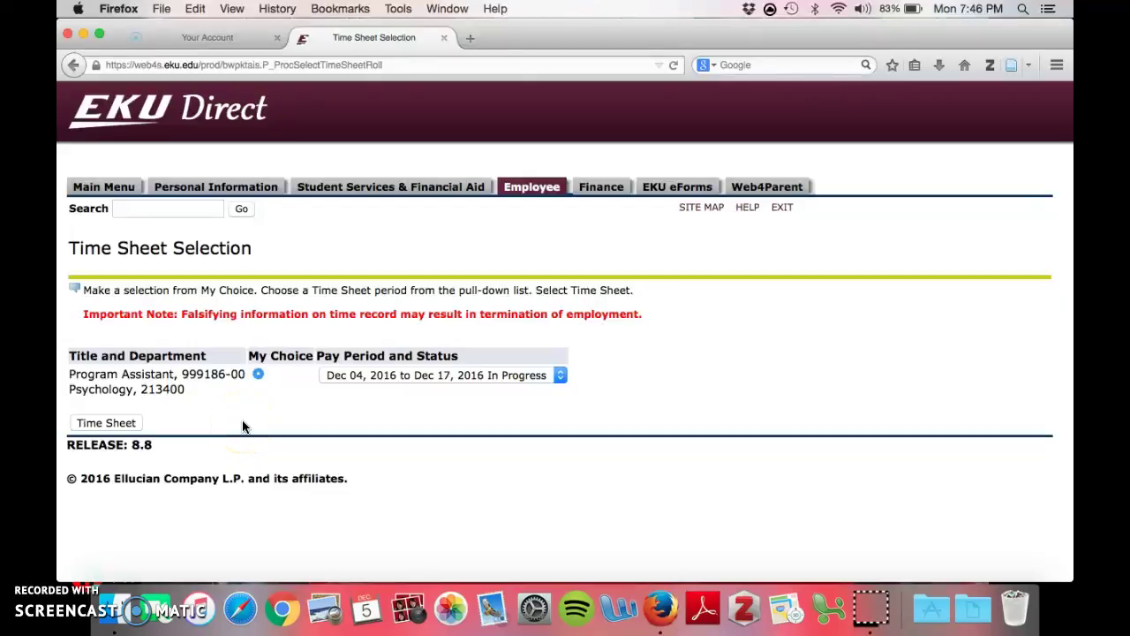
pyautogui.click(124, 426)
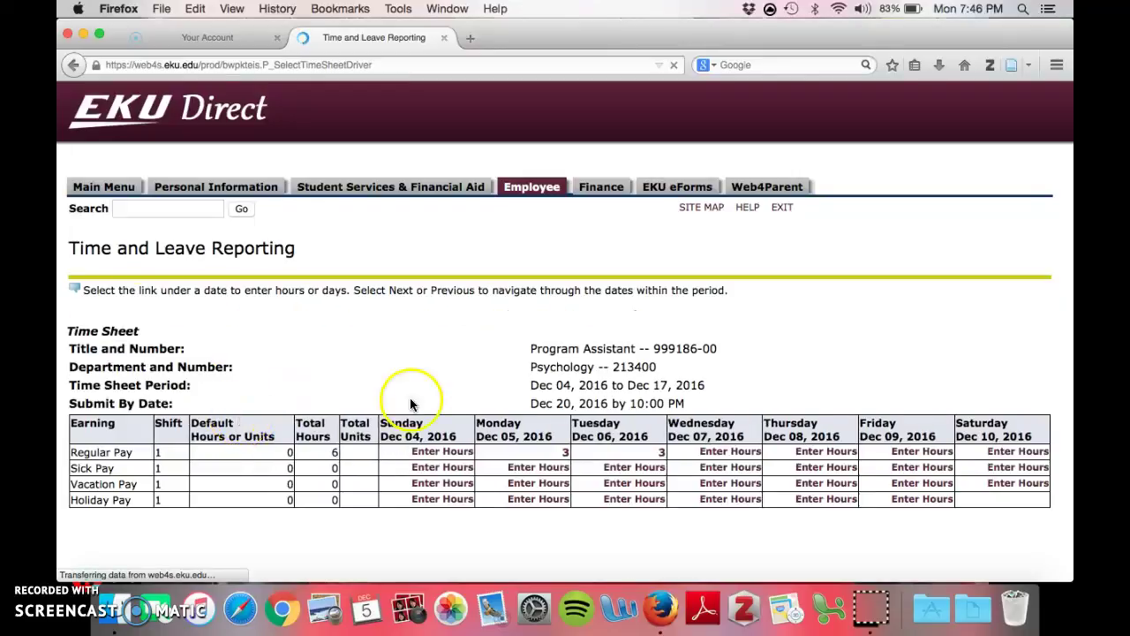
# Step: Open Enter Hours in the Regular Pay row for Wednesday, Dec 07, 2016
pyautogui.scroll(-1, 441, 320)
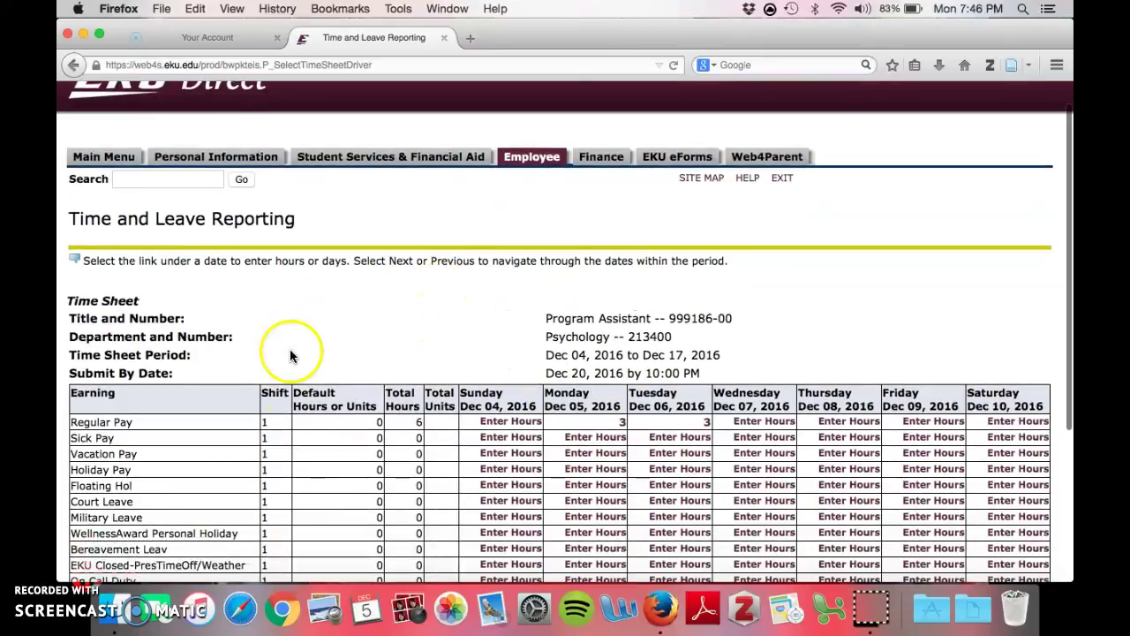
pyautogui.scroll(-4, 375, 287)
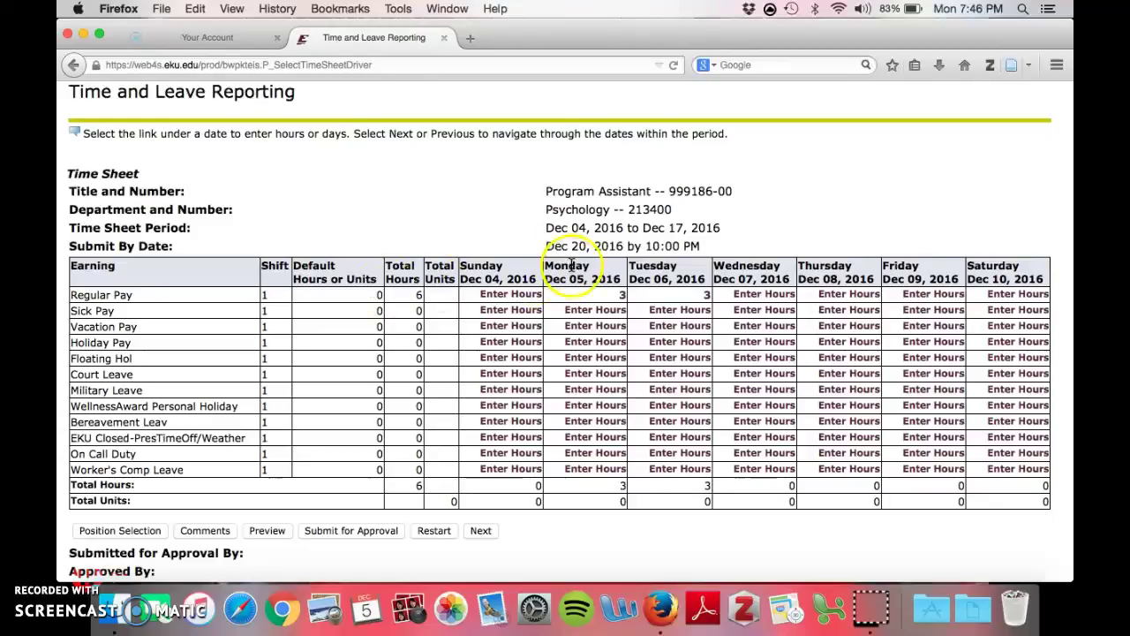
pyautogui.click(765, 295)
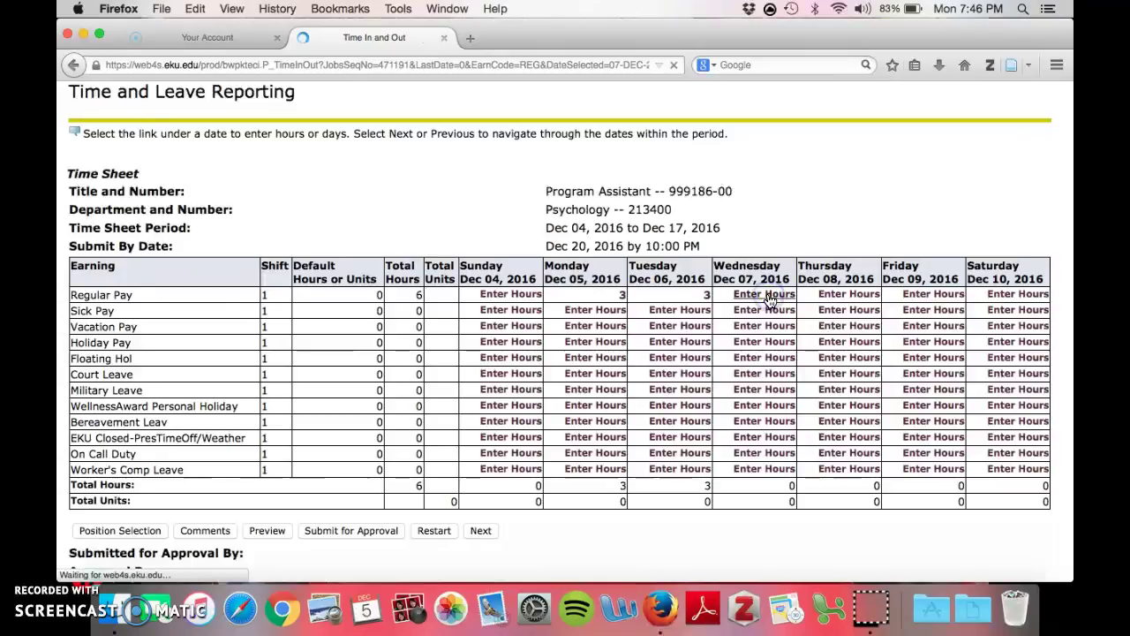
pyautogui.scroll(-2, 547, 414)
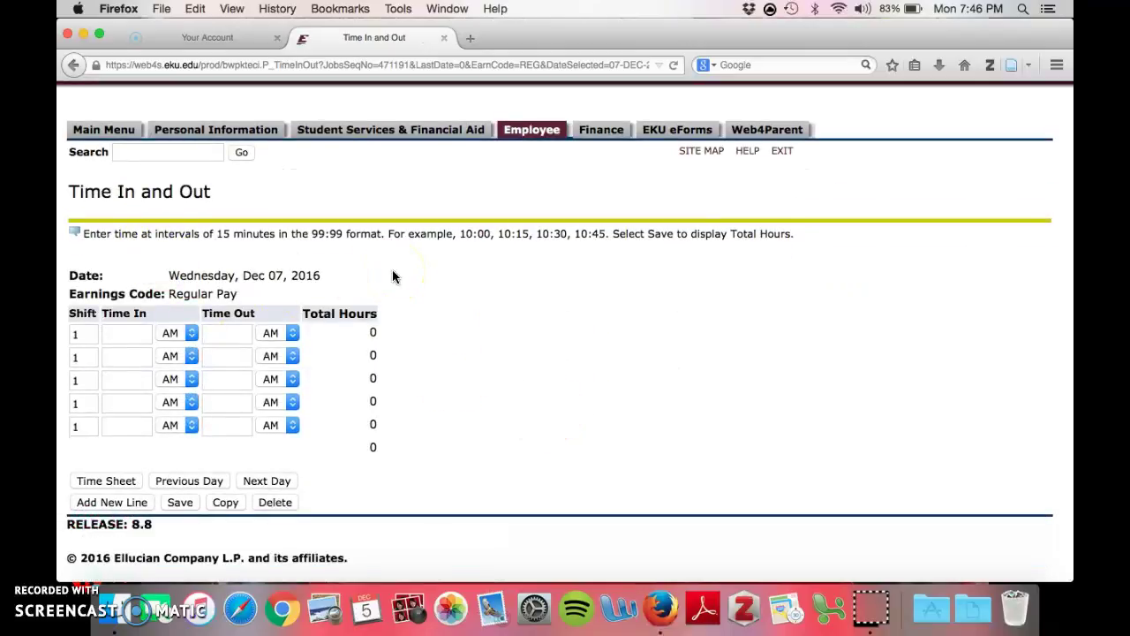
# Step: Enter a Regular Pay shift from 09:00 AM to 12:00 PM
pyautogui.click(111, 333)
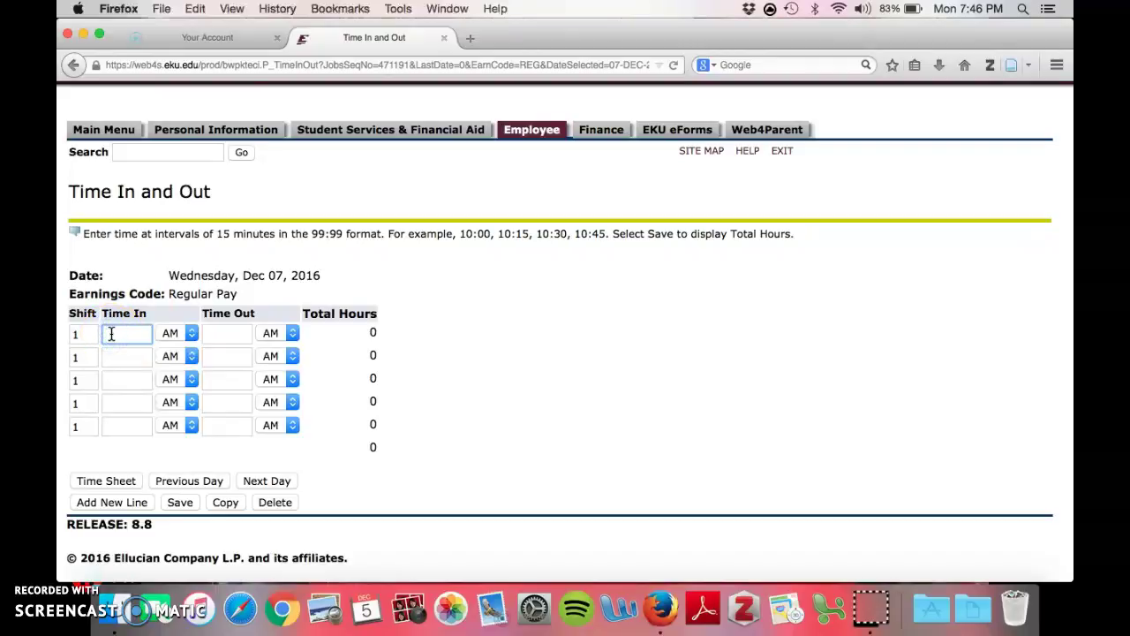
pyautogui.write('9')
pyautogui.click(114, 351)
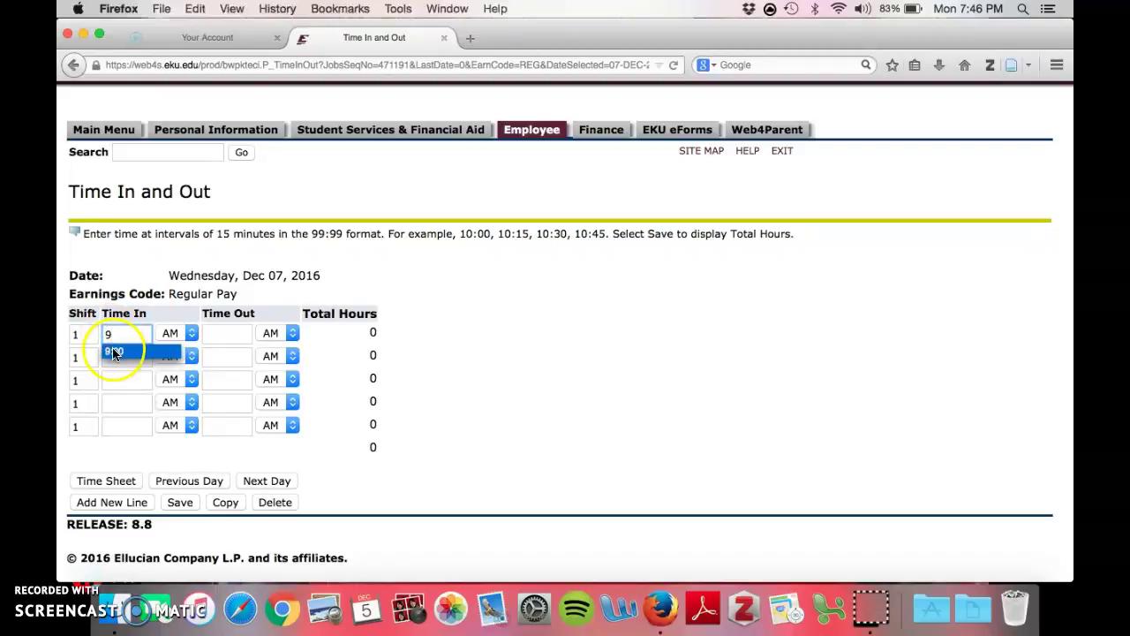
pyautogui.click(216, 334)
pyautogui.write('12:00')
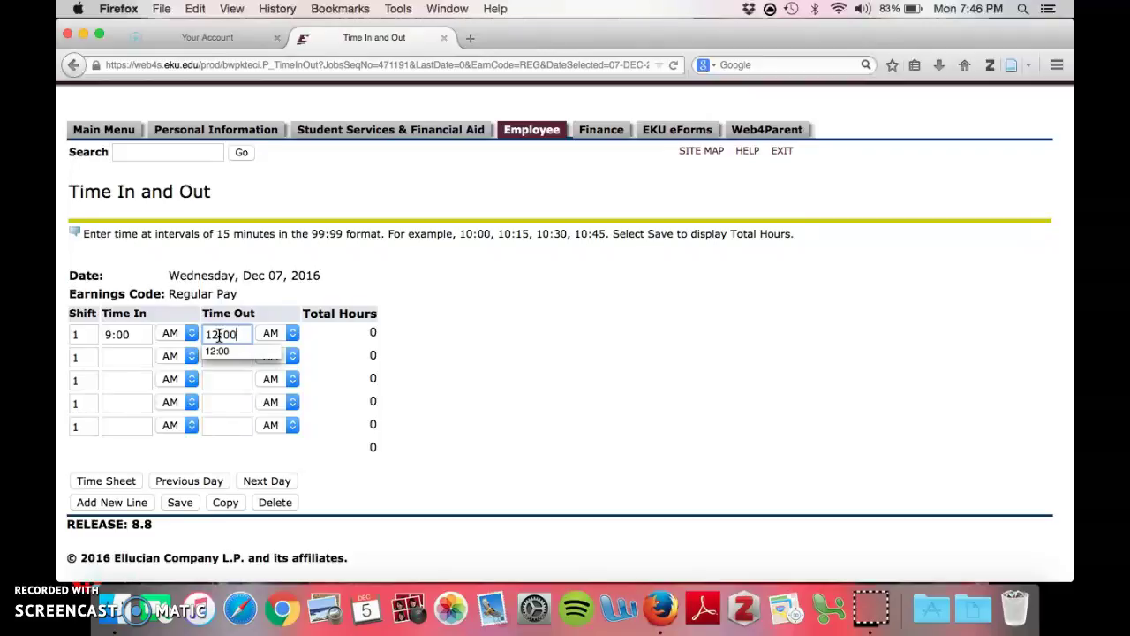
pyautogui.click(270, 353)
pyautogui.click(292, 333)
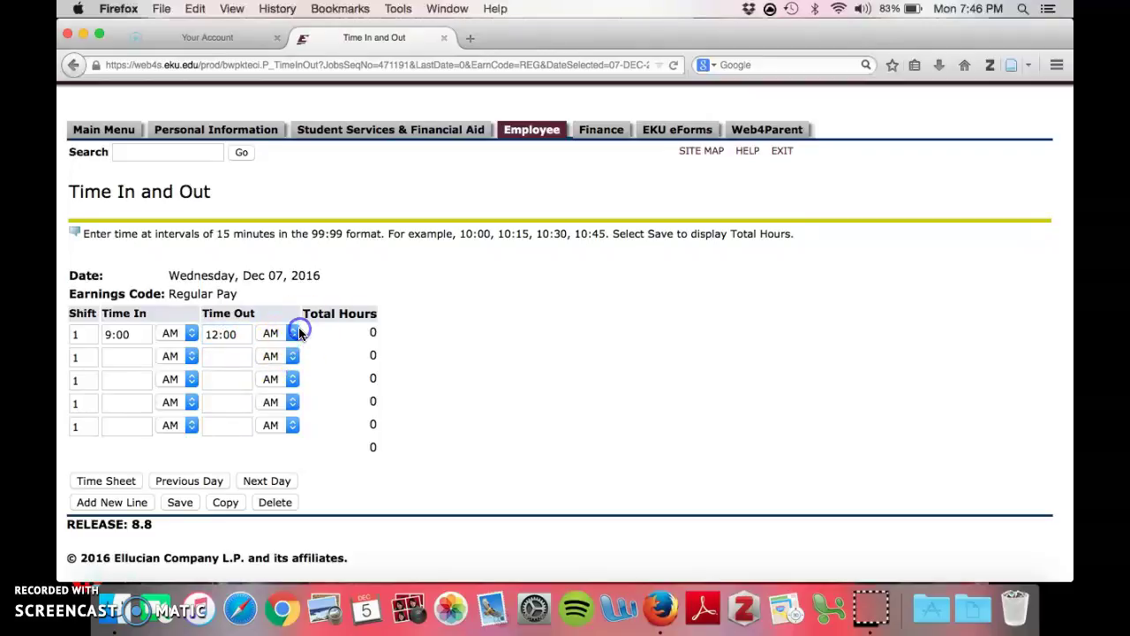
pyautogui.click(267, 363)
# Step: Save the 3-hour entry and return to the weekly time sheet
pyautogui.click(479, 448)
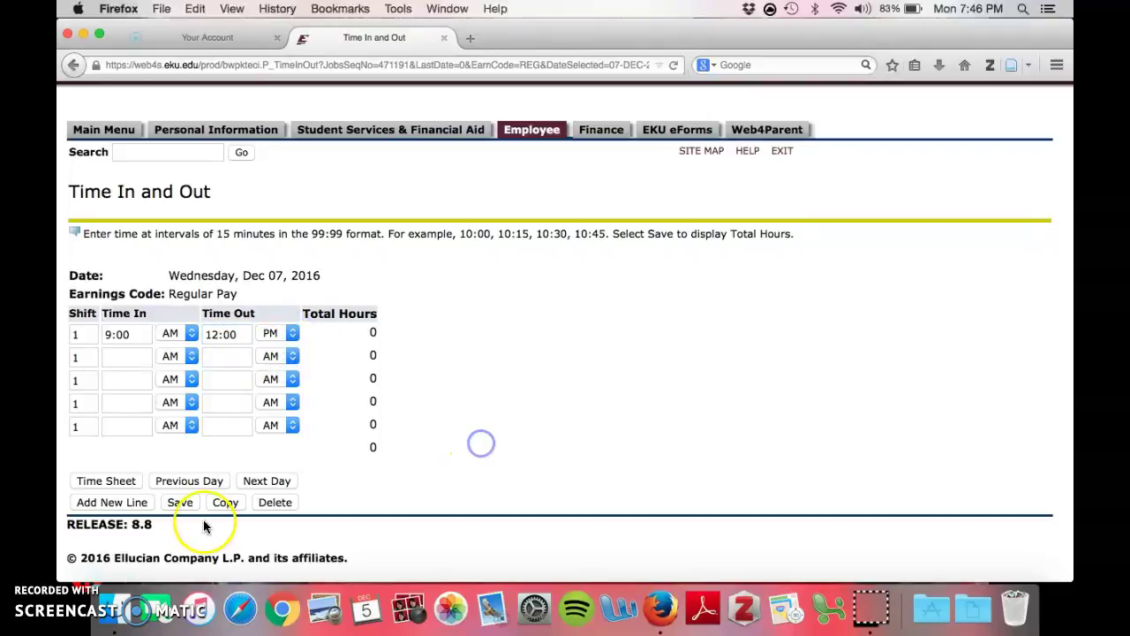
pyautogui.click(180, 502)
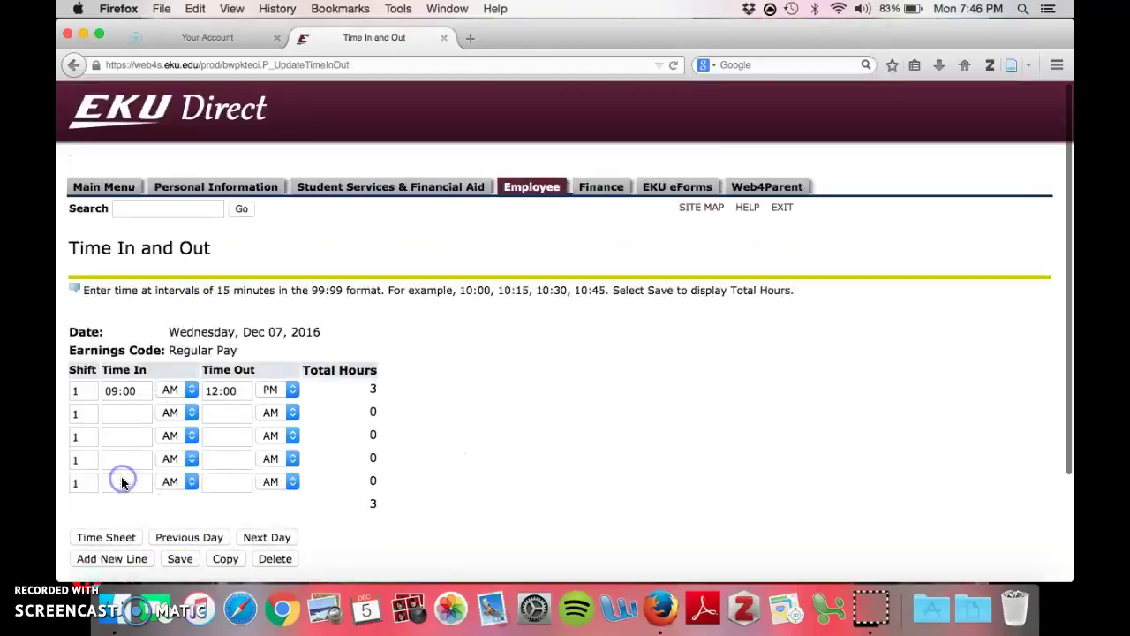
pyautogui.scroll(-2, 543, 409)
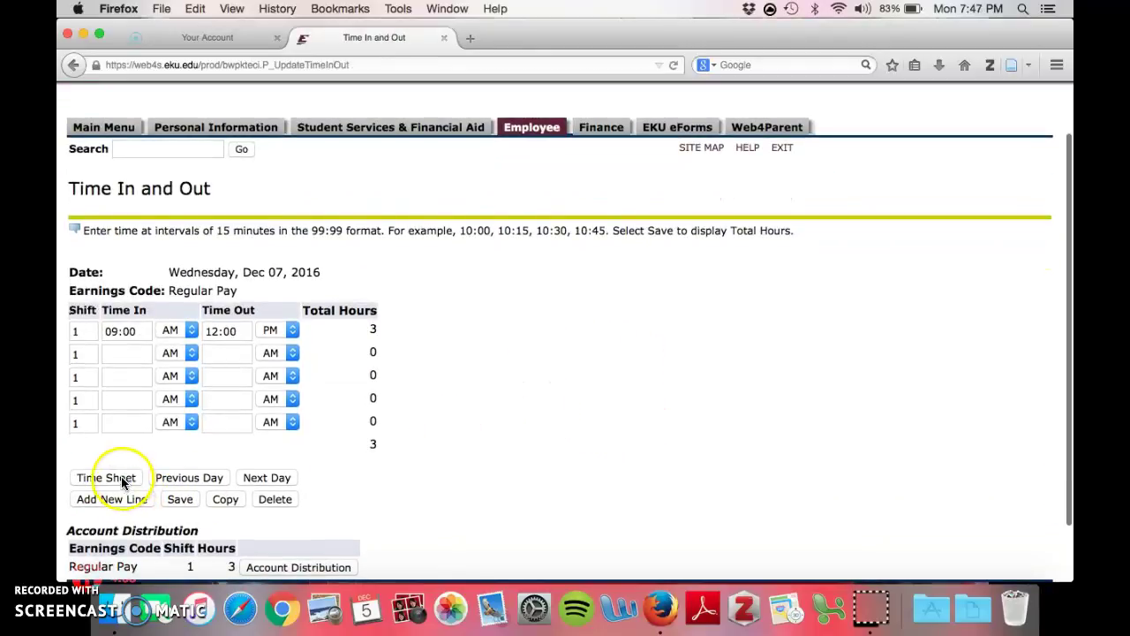
pyautogui.click(124, 479)
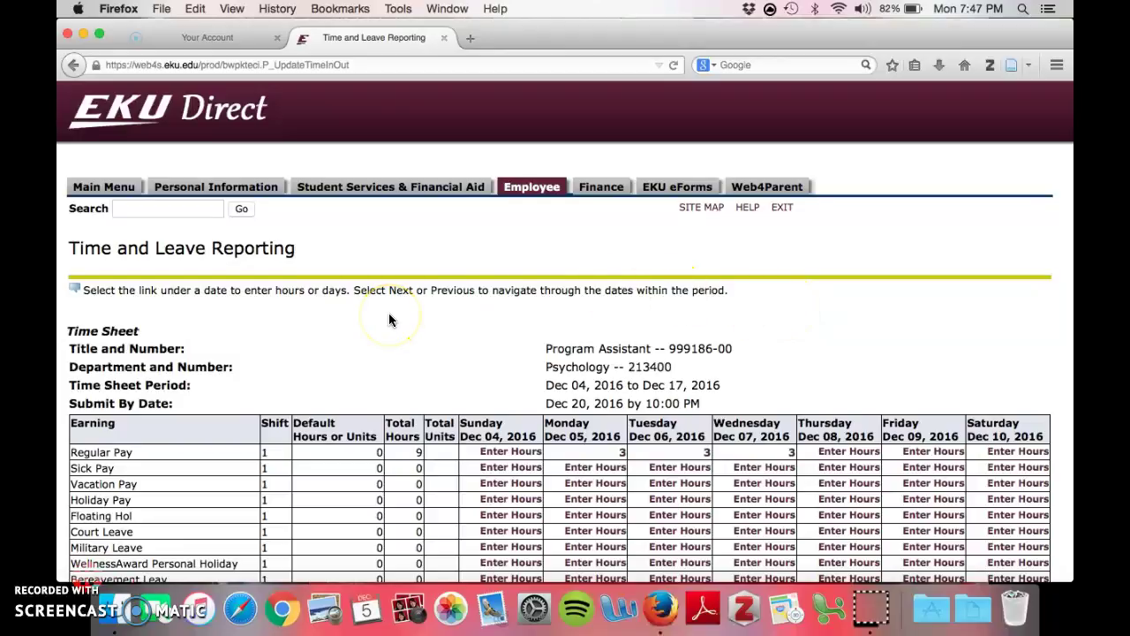
# Step: Navigate Student Services & Financial Aid, then Registration, to Look-up Classes to Add
pyautogui.scroll(-1, 389, 318)
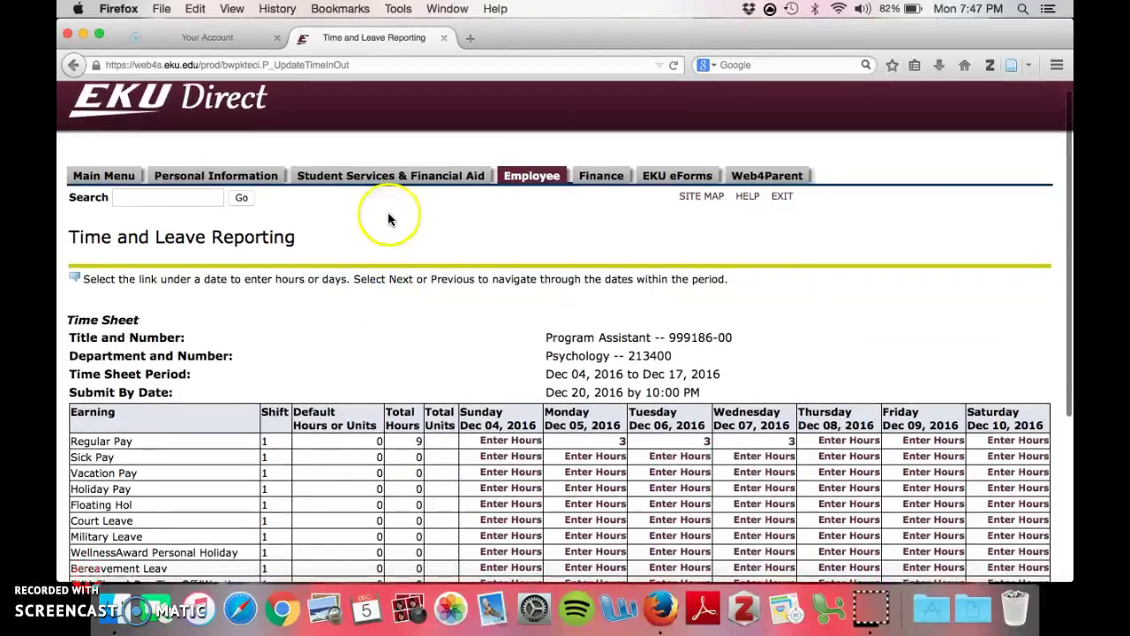
pyautogui.click(373, 177)
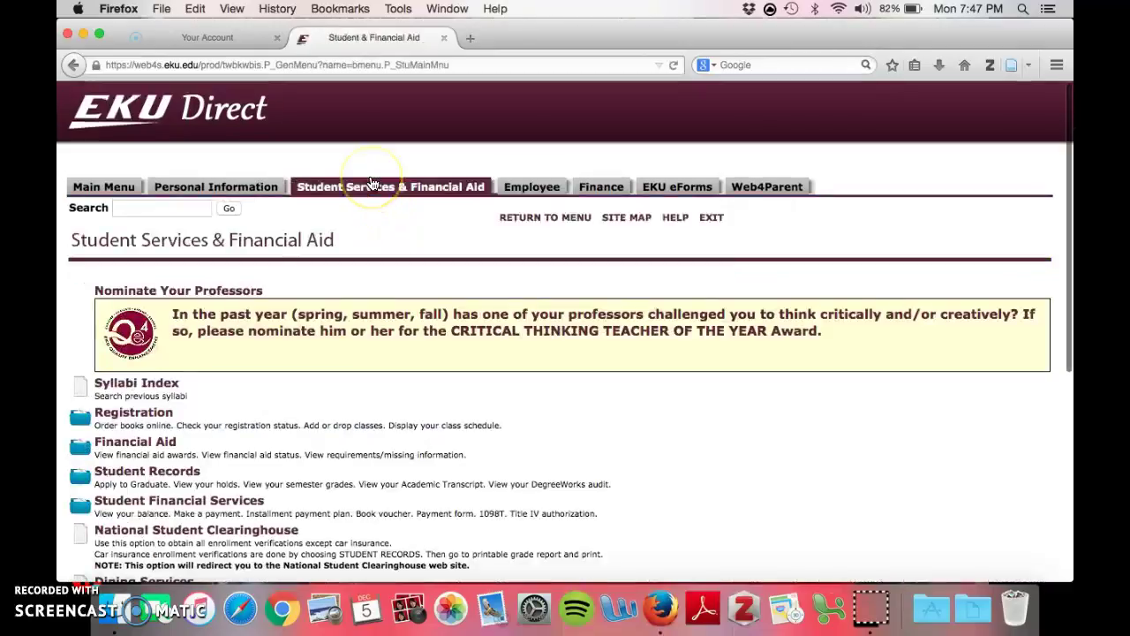
pyautogui.scroll(-5, 355, 364)
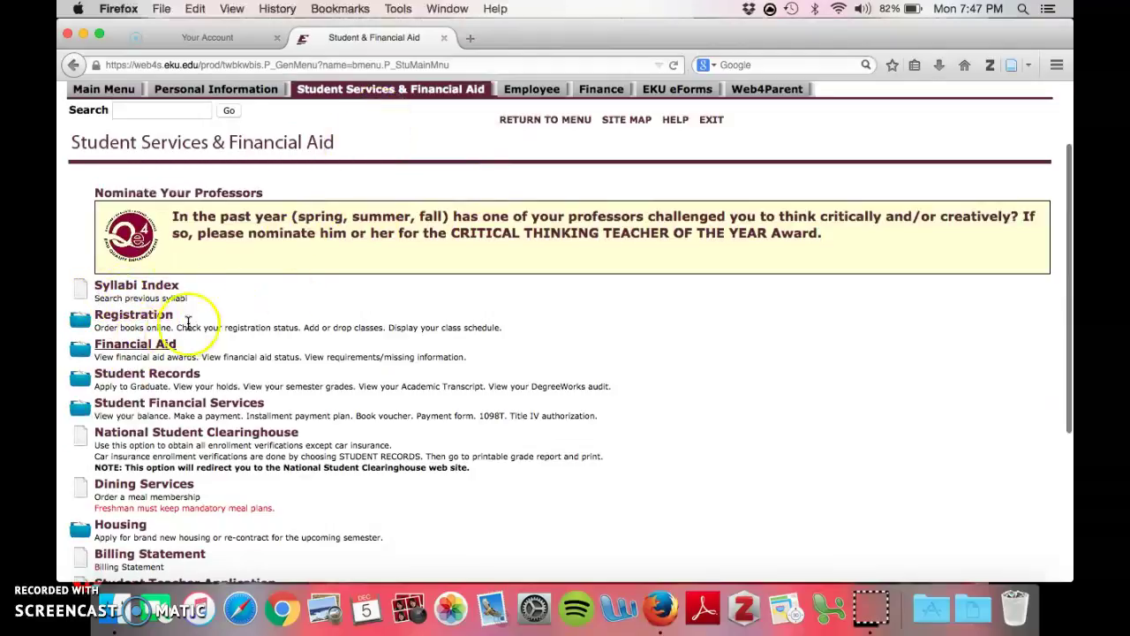
pyautogui.click(135, 322)
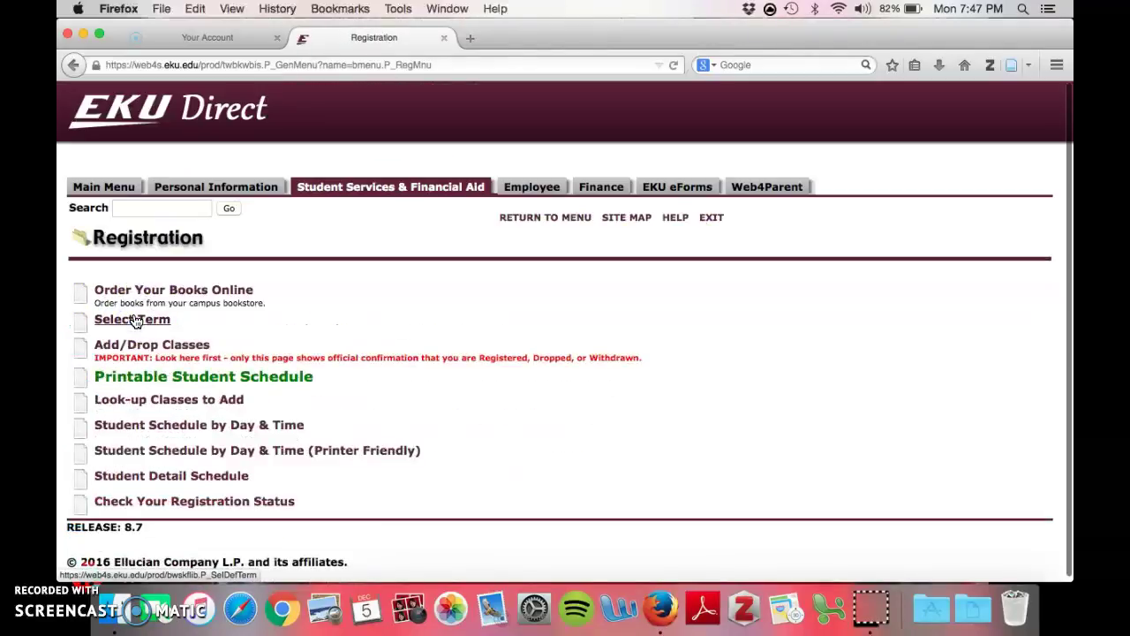
pyautogui.scroll(-1, 282, 298)
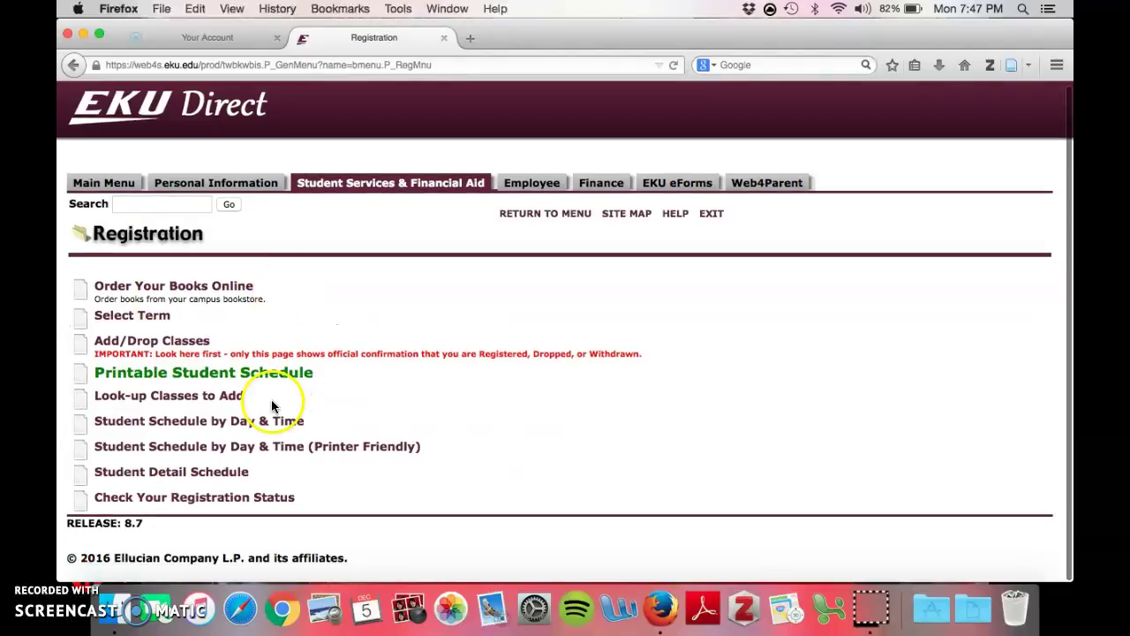
pyautogui.click(159, 405)
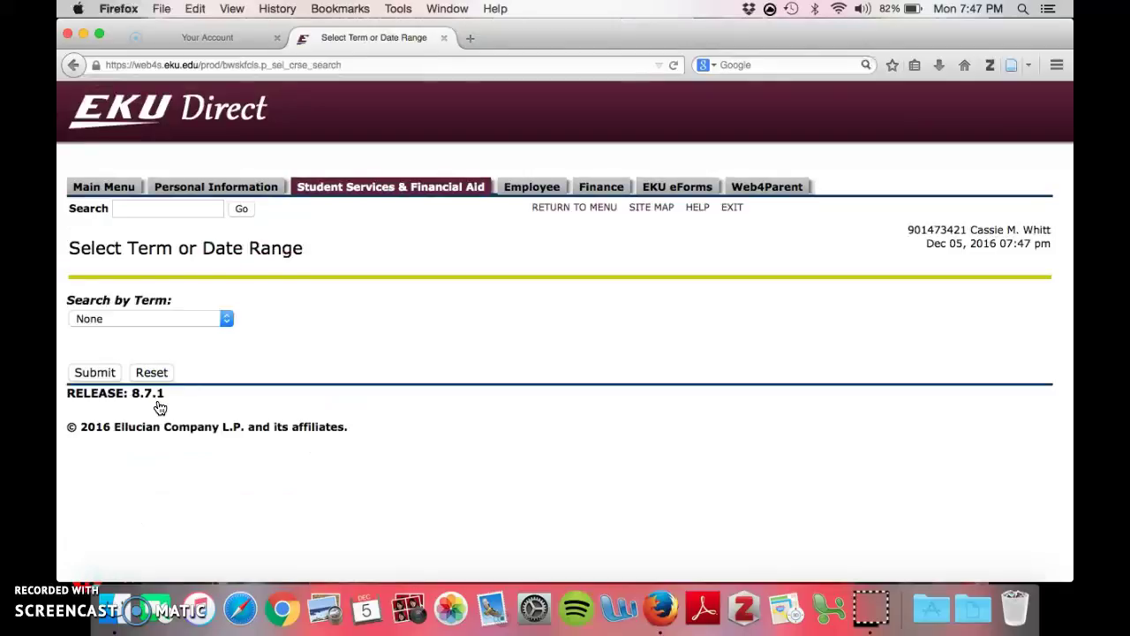
# Step: Select the Fall 2015 (View only) term and submit it to reach the class look-up
pyautogui.click(227, 320)
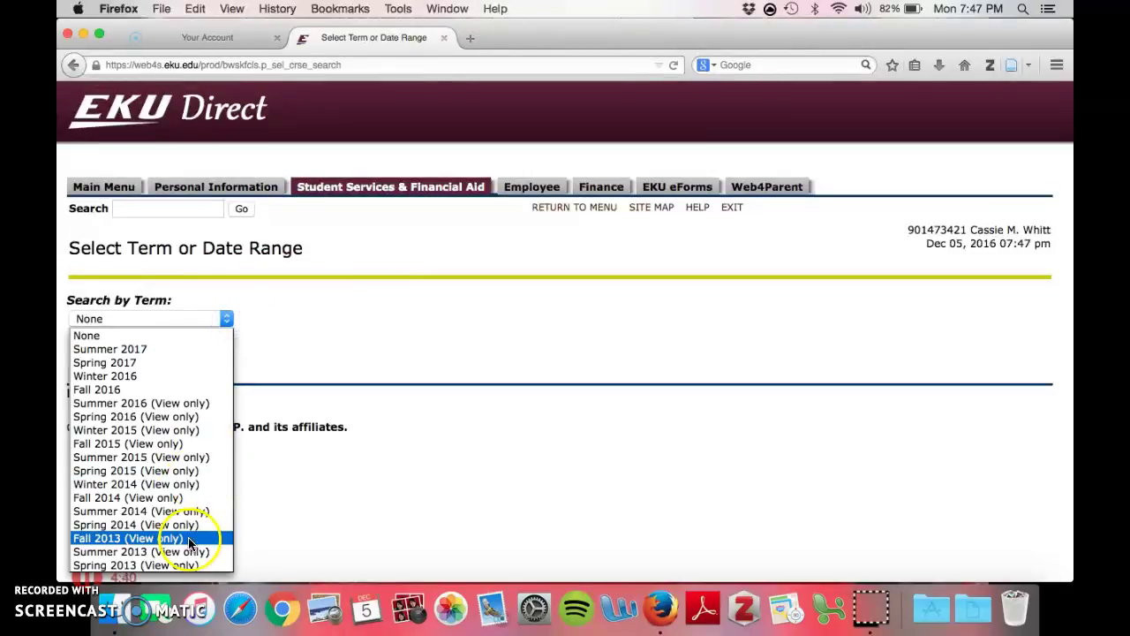
pyautogui.scroll(-5, 157, 552)
pyautogui.scroll(4, 156, 556)
pyautogui.scroll(3, 155, 557)
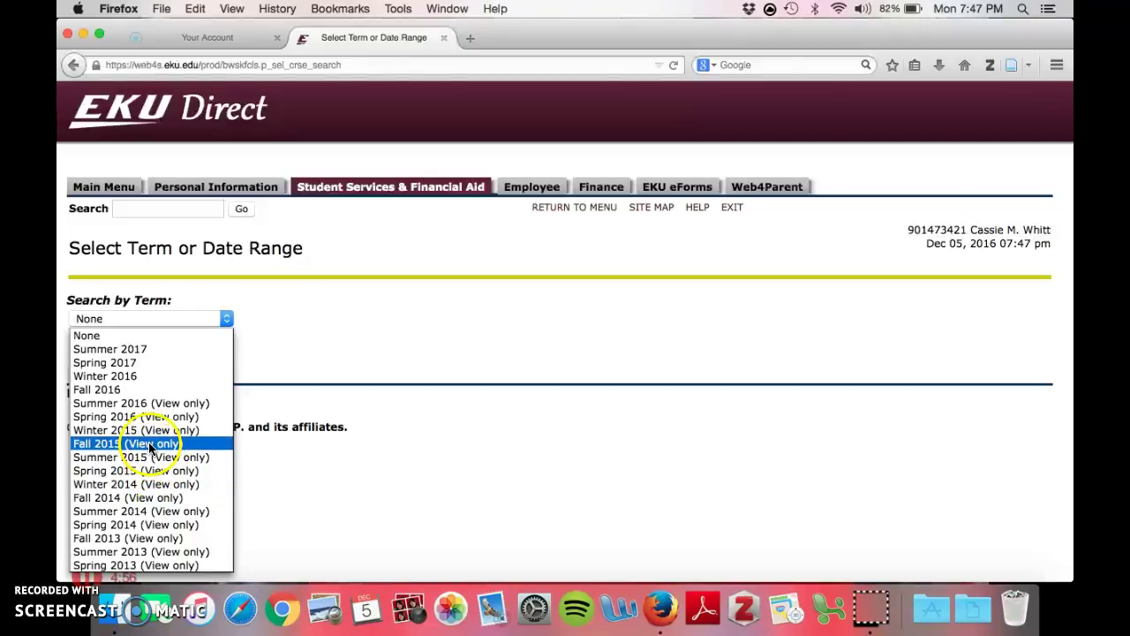
pyautogui.click(149, 447)
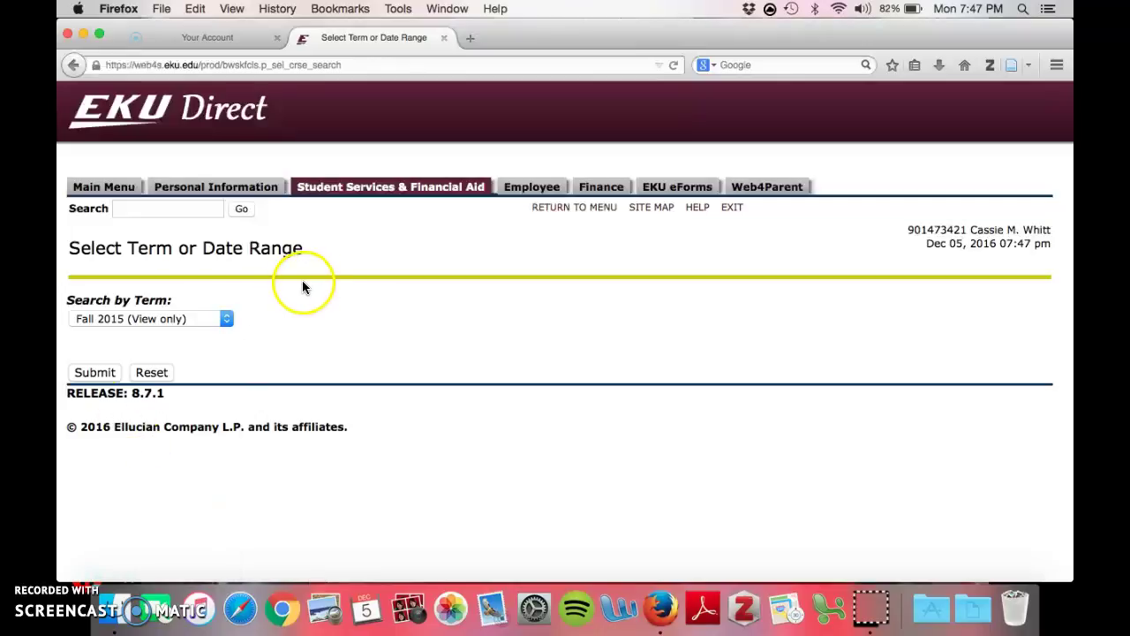
pyautogui.click(94, 372)
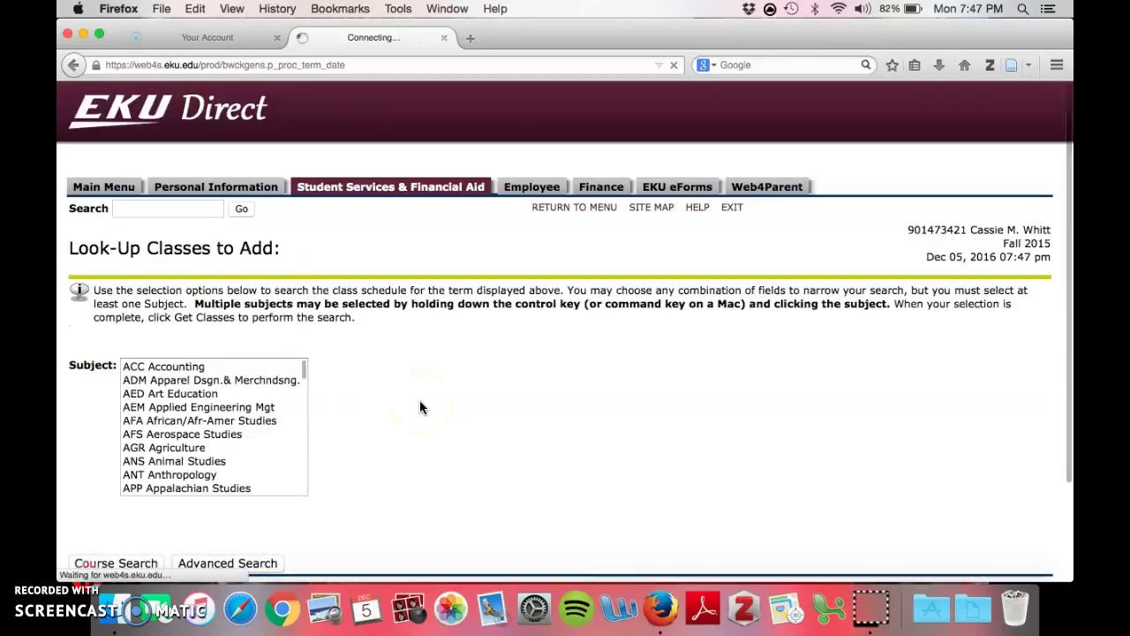
# Step: Search sections for subject PSY Psychology with course number 200
pyautogui.click(264, 434)
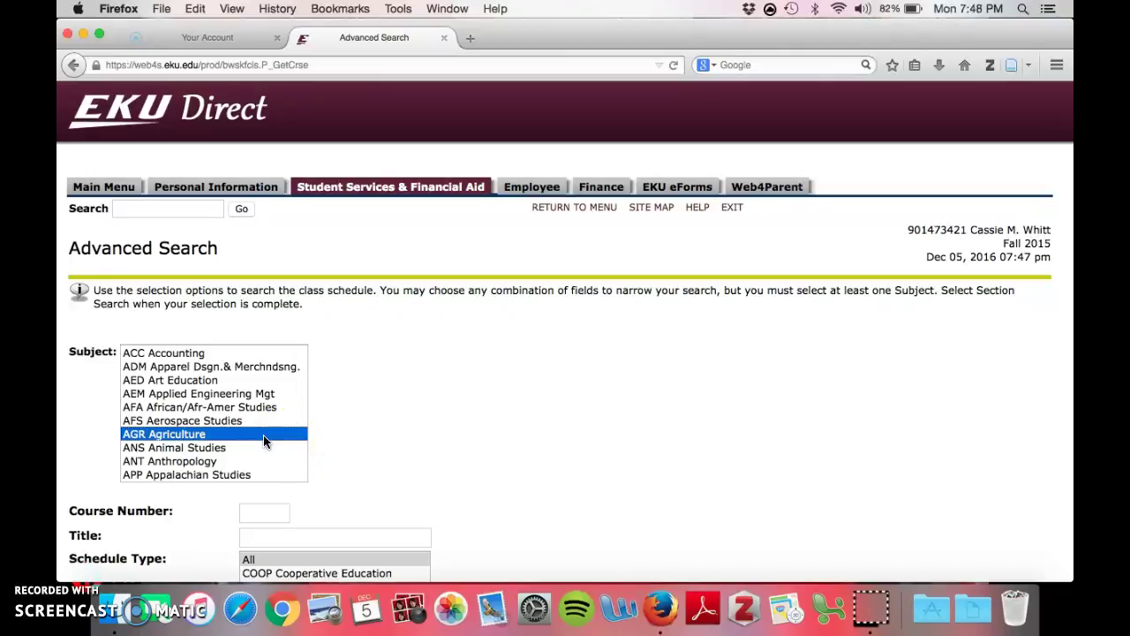
pyautogui.write('psy')
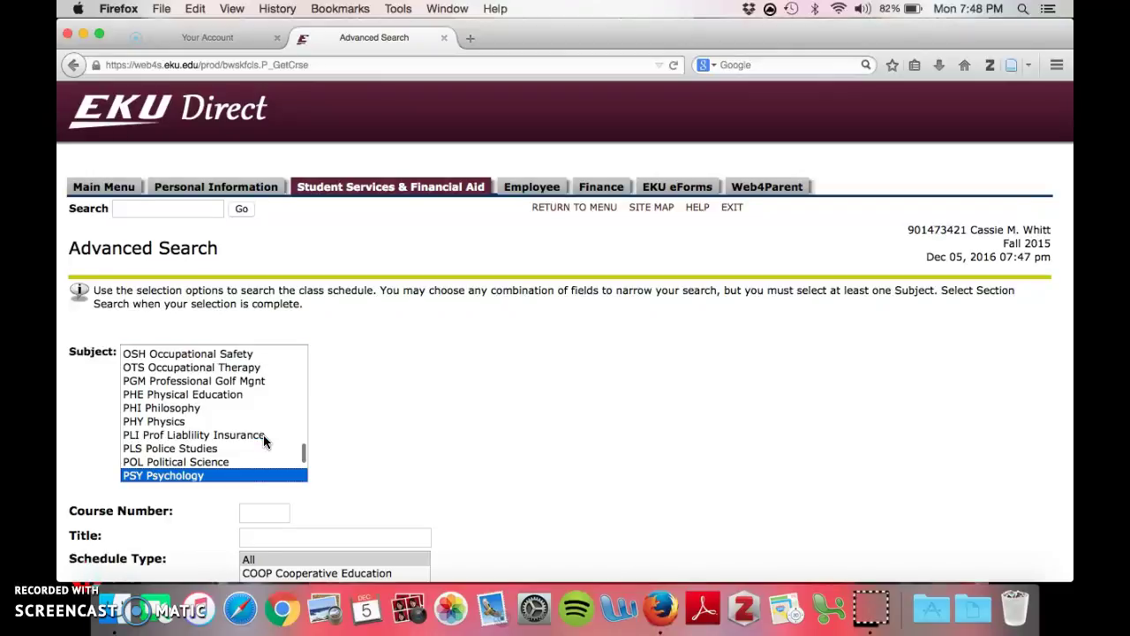
pyautogui.click(277, 512)
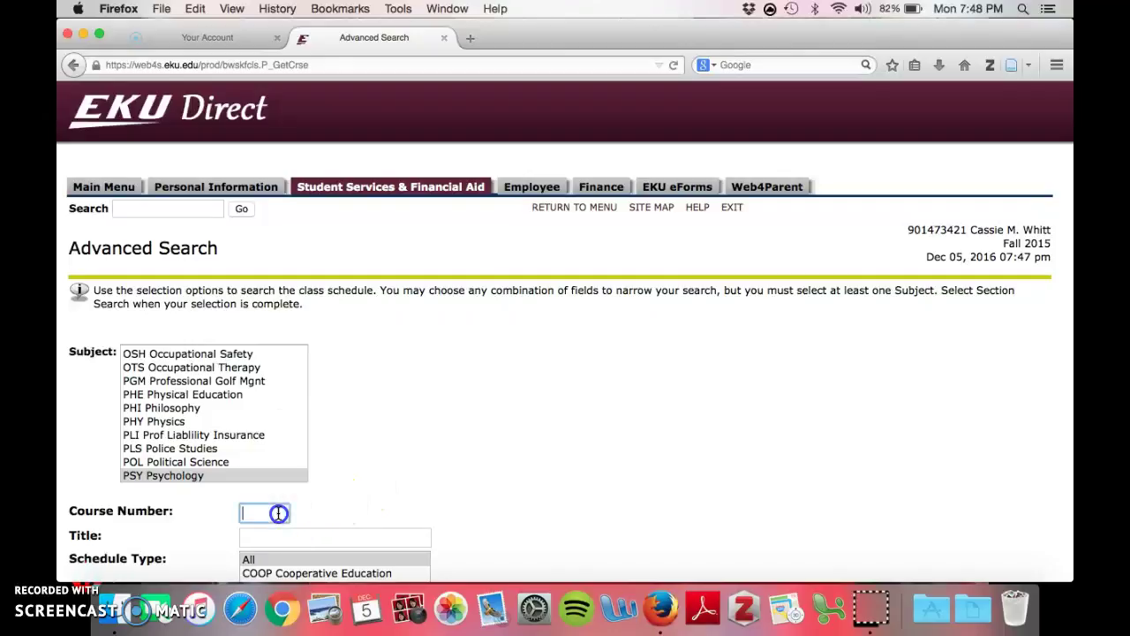
pyautogui.write('200')
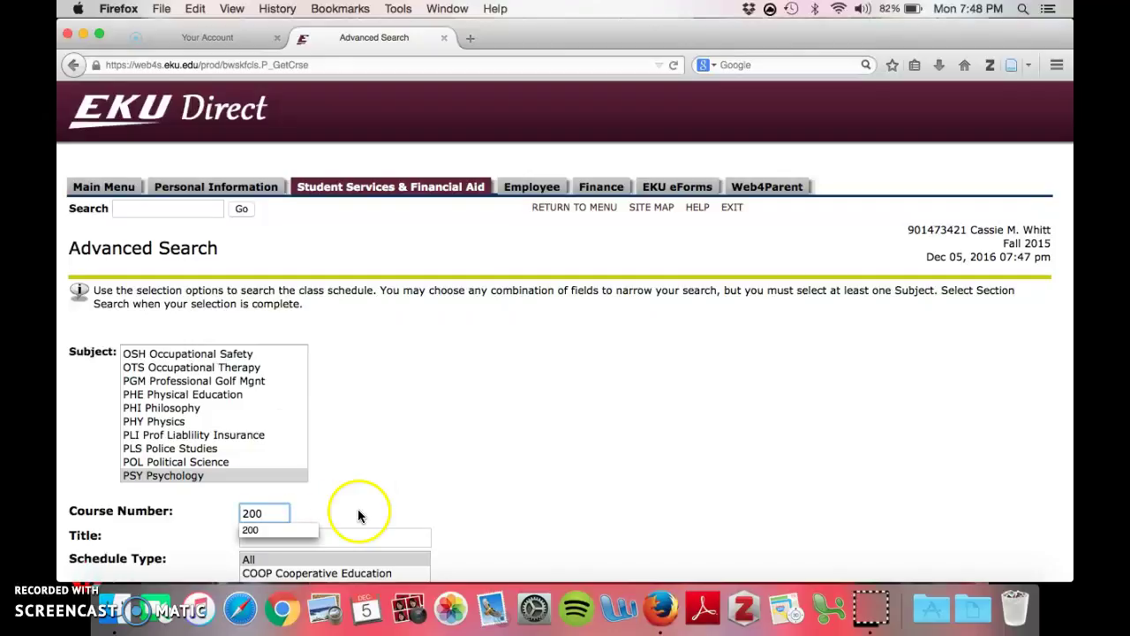
pyautogui.scroll(-10, 358, 516)
pyautogui.click(121, 503)
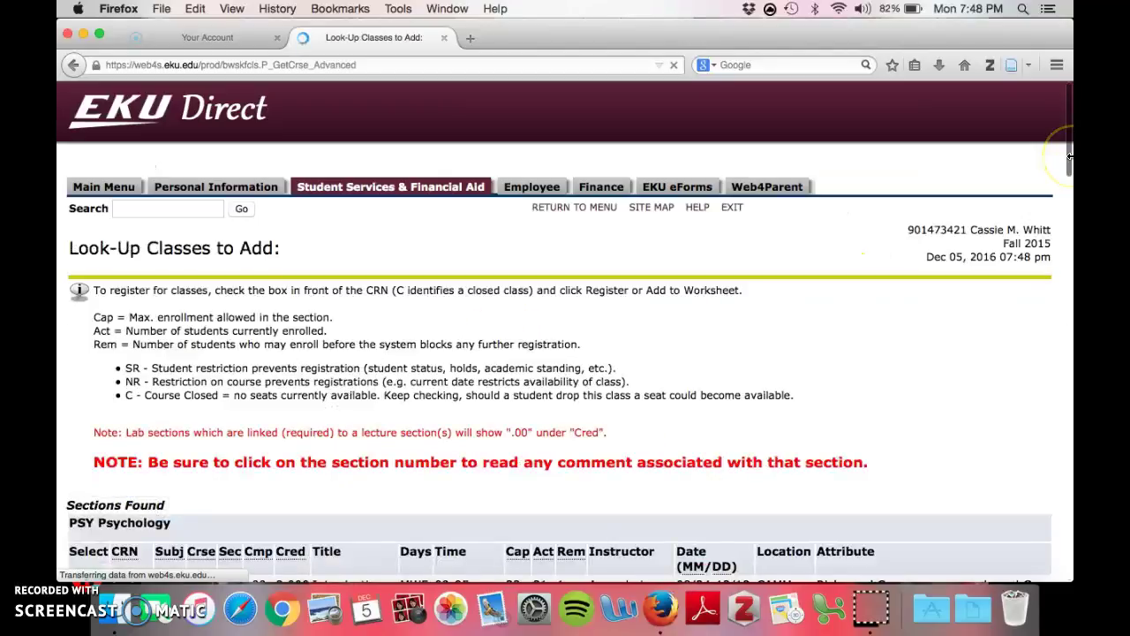
pyautogui.scroll(-10, 757, 308)
pyautogui.scroll(-10, 755, 315)
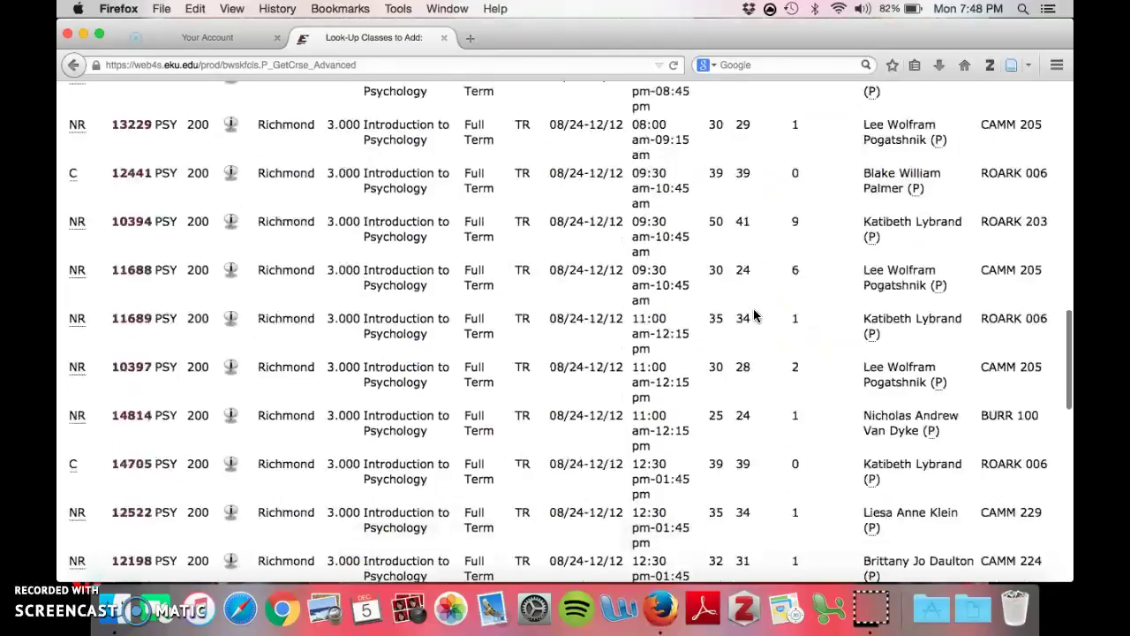
pyautogui.scroll(-8, 755, 315)
pyautogui.scroll(-8, 755, 315)
pyautogui.scroll(5, 755, 315)
pyautogui.scroll(15, 755, 315)
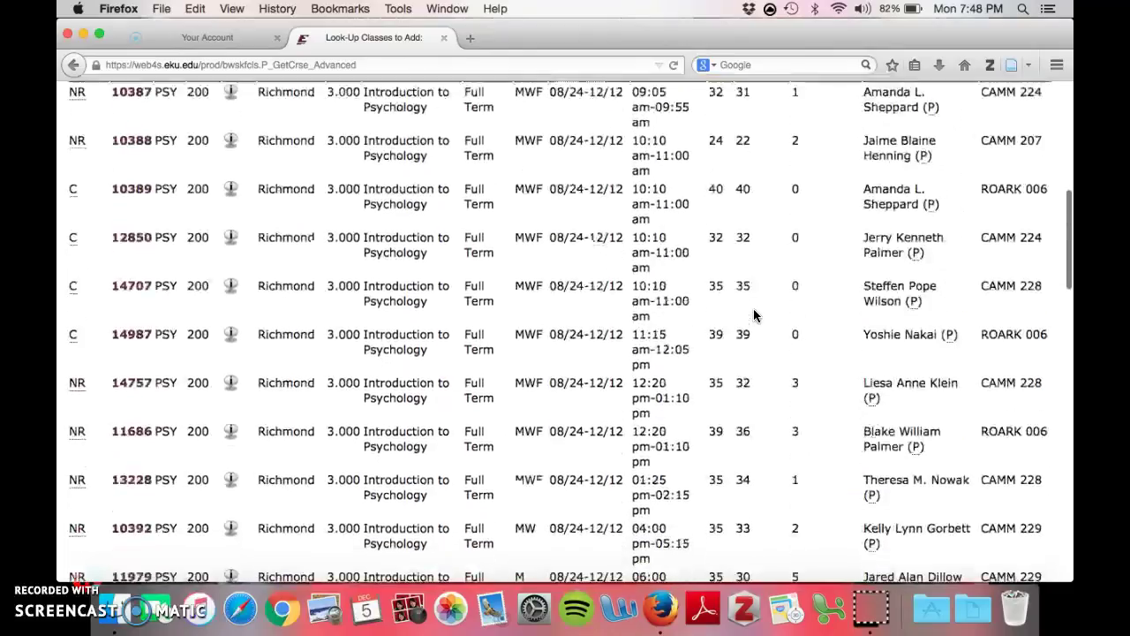
pyautogui.scroll(4, 755, 316)
pyautogui.click(542, 303)
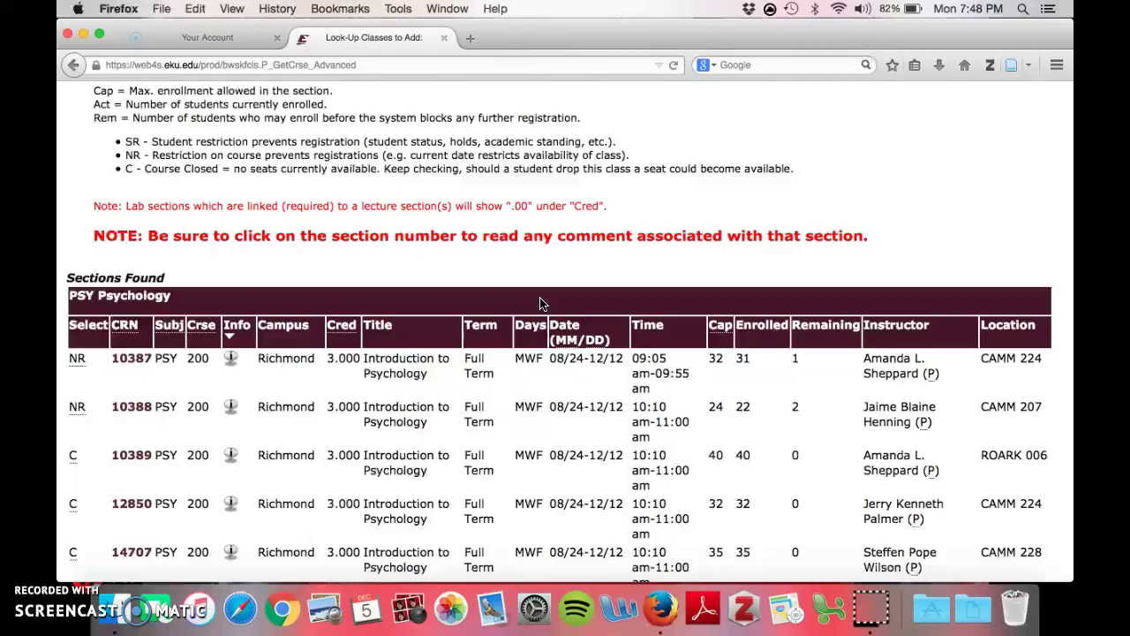
pyautogui.scroll(4, 542, 303)
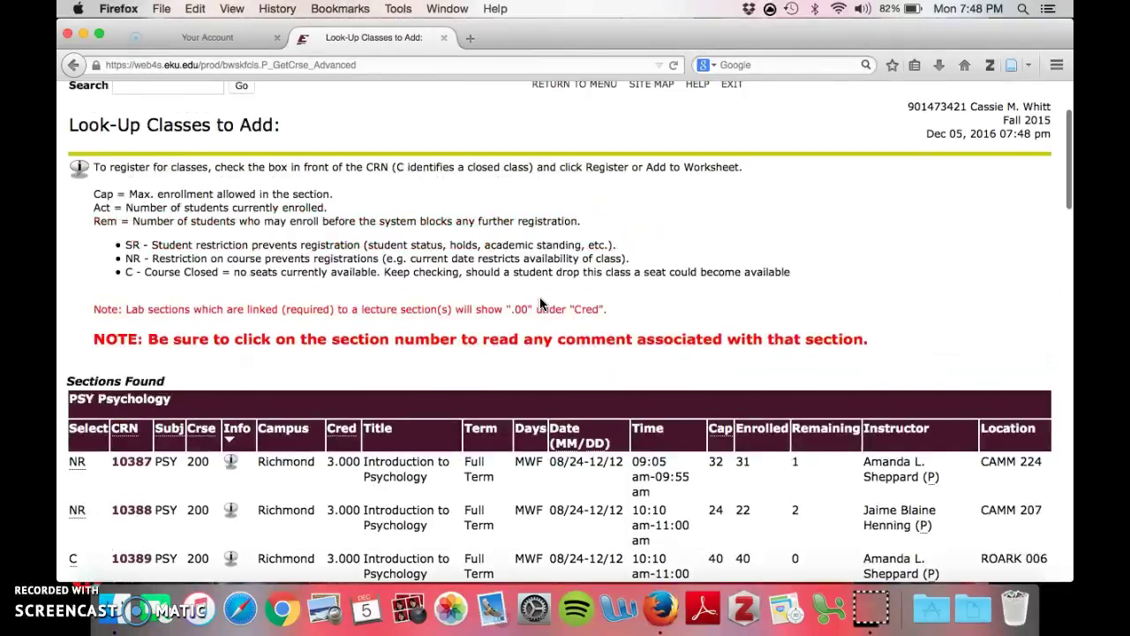